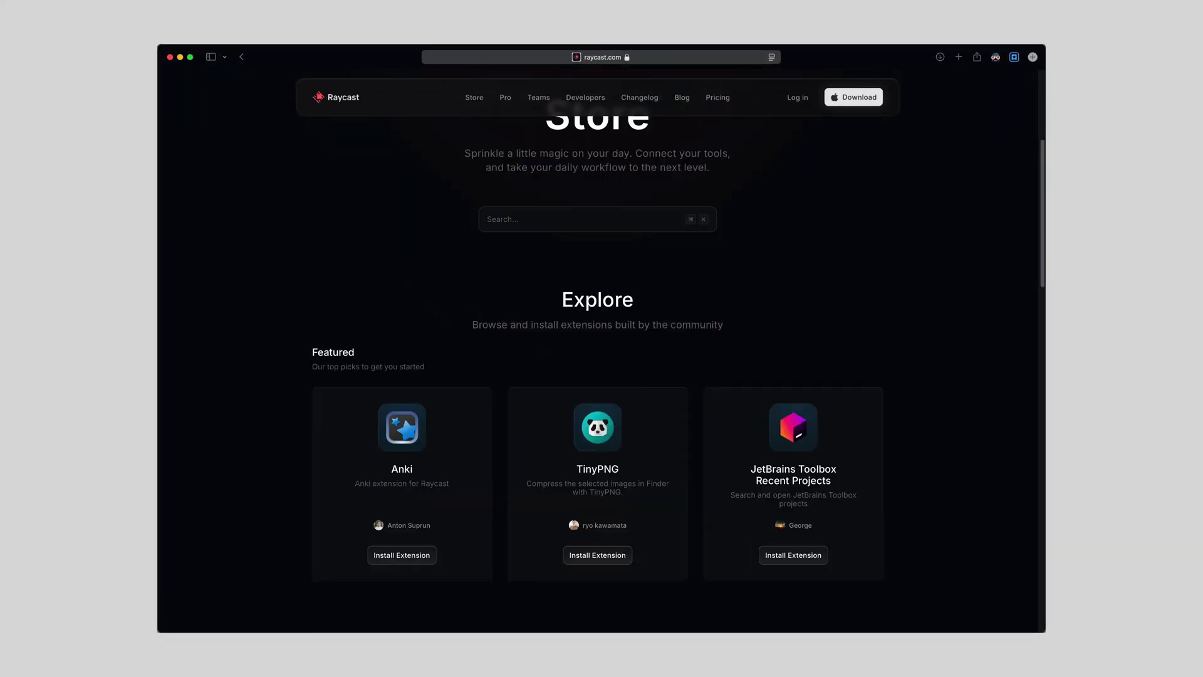
{"action": "scroll", "coordinate": [602, 351], "scroll_direction": "down", "scroll_amount": 7}
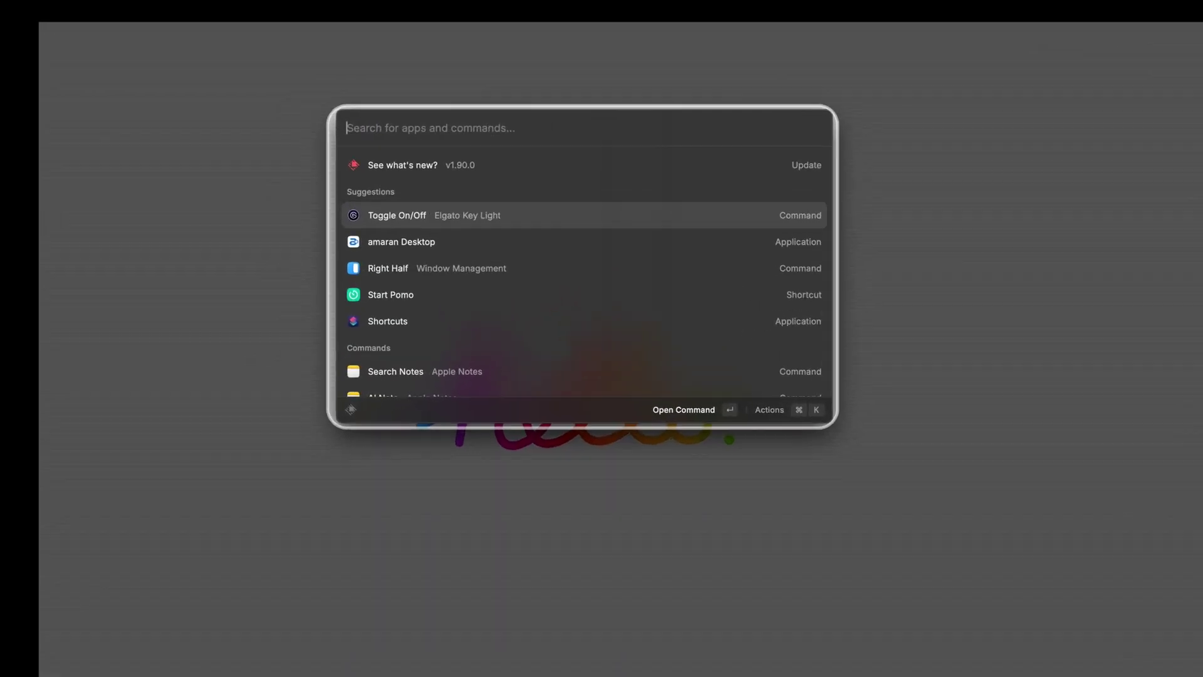
Step: Type 'qu' into Raycast's root search to bring up search commands
{"action": "type", "text": "qu"}
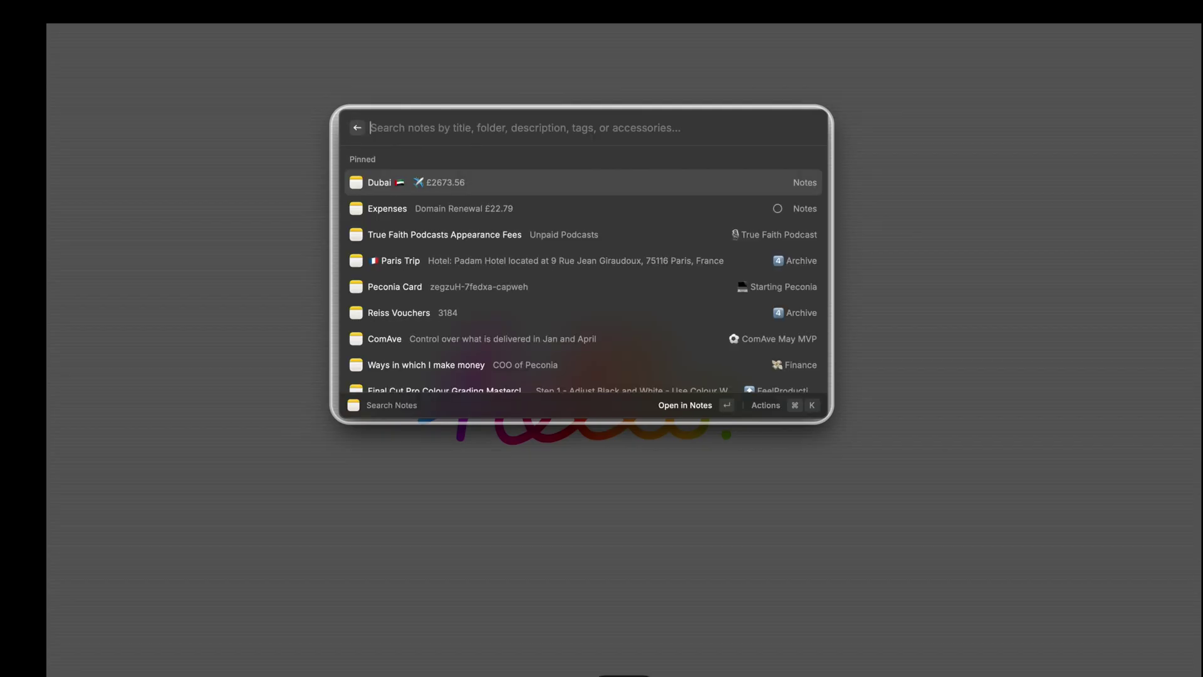
Step: Search notes for 'productivity', browse down to the Post note, then return to the launcher
{"action": "type", "text": "productivity"}
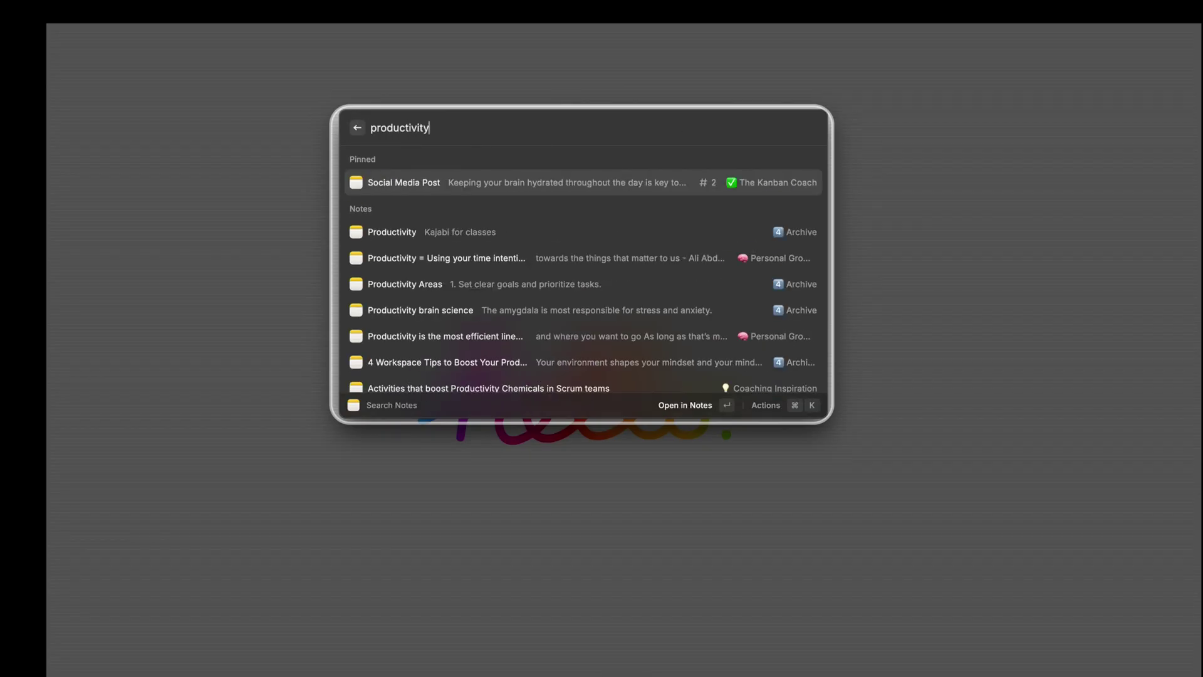
{"action": "key", "text": "Down"}
{"action": "key", "text": "Down"}
{"action": "key", "text": "Down"}
{"action": "key", "text": "Down"}
{"action": "key", "text": "Down"}
{"action": "key", "text": "Down"}
{"action": "key", "text": "Down"}
{"action": "key", "text": "Down"}
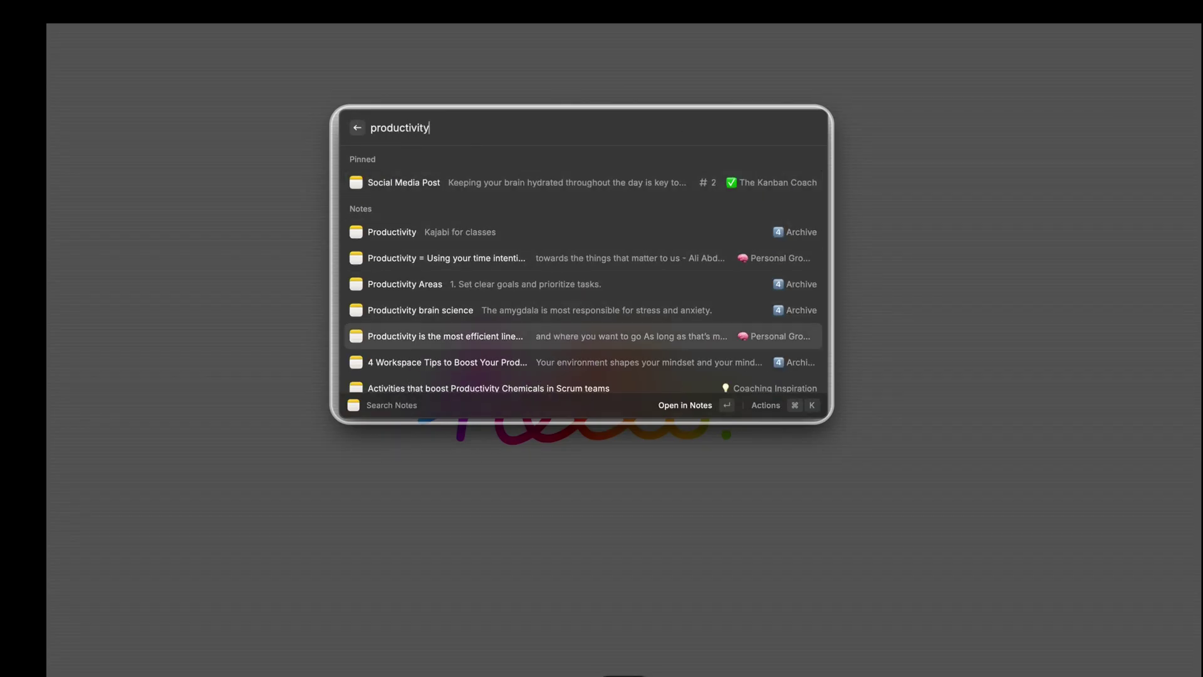
{"action": "key", "text": "Down"}
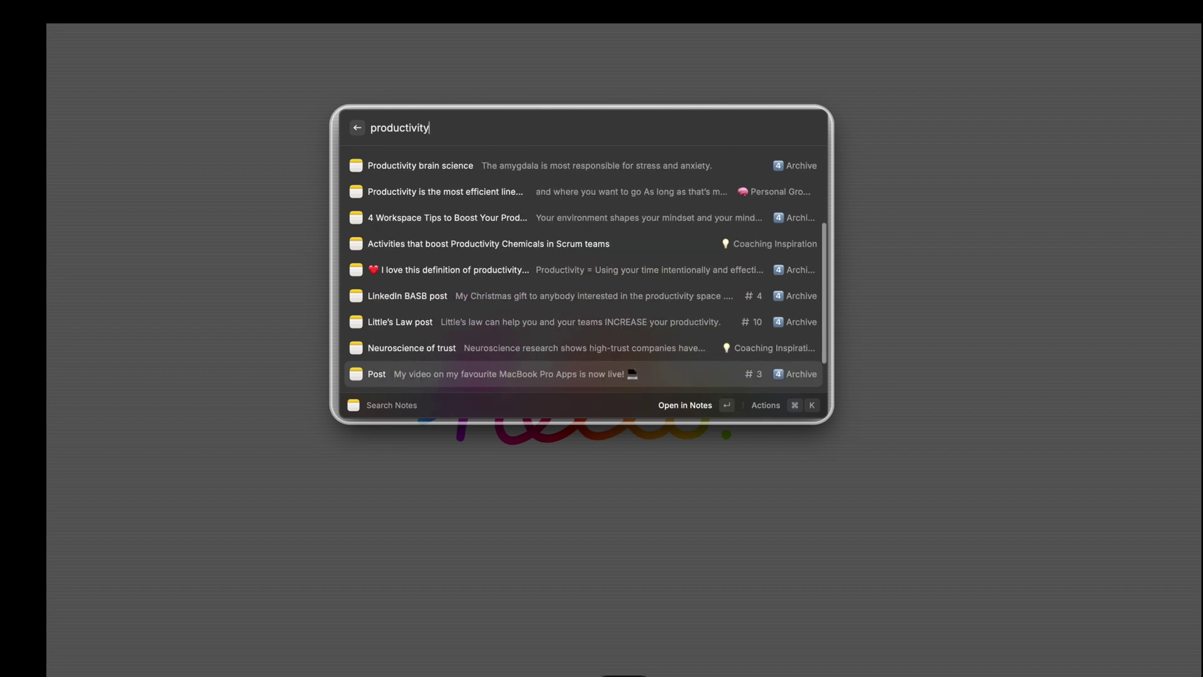
{"action": "key", "text": "Escape"}
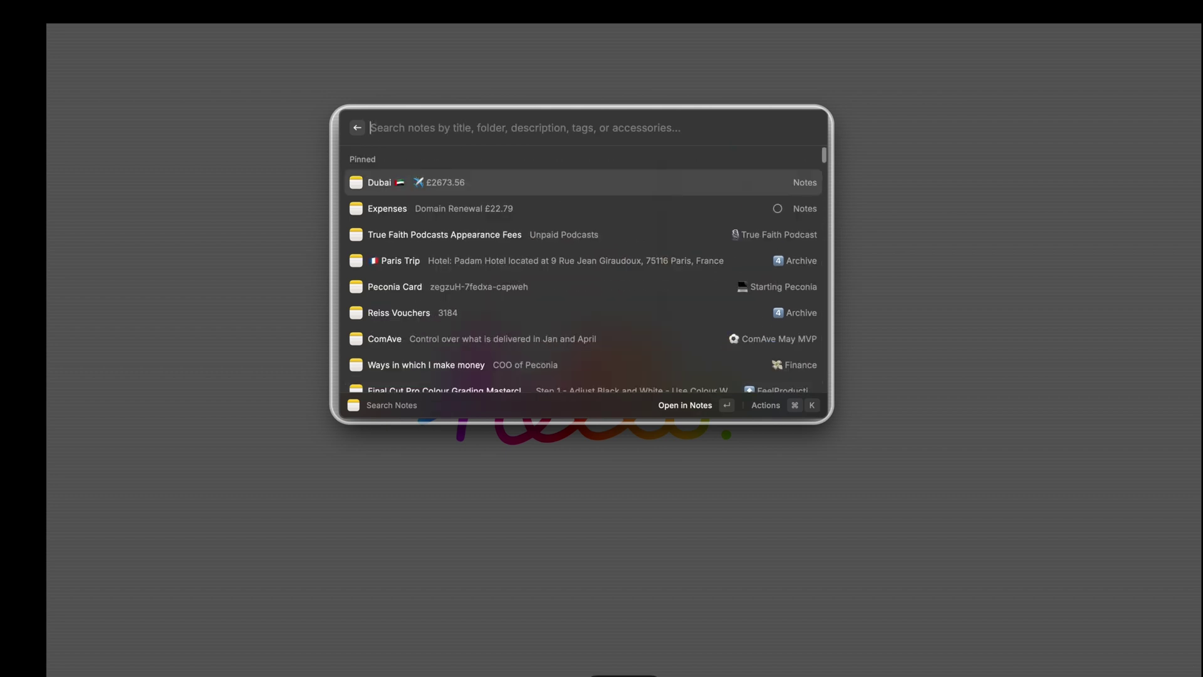
{"action": "key", "text": "Escape"}
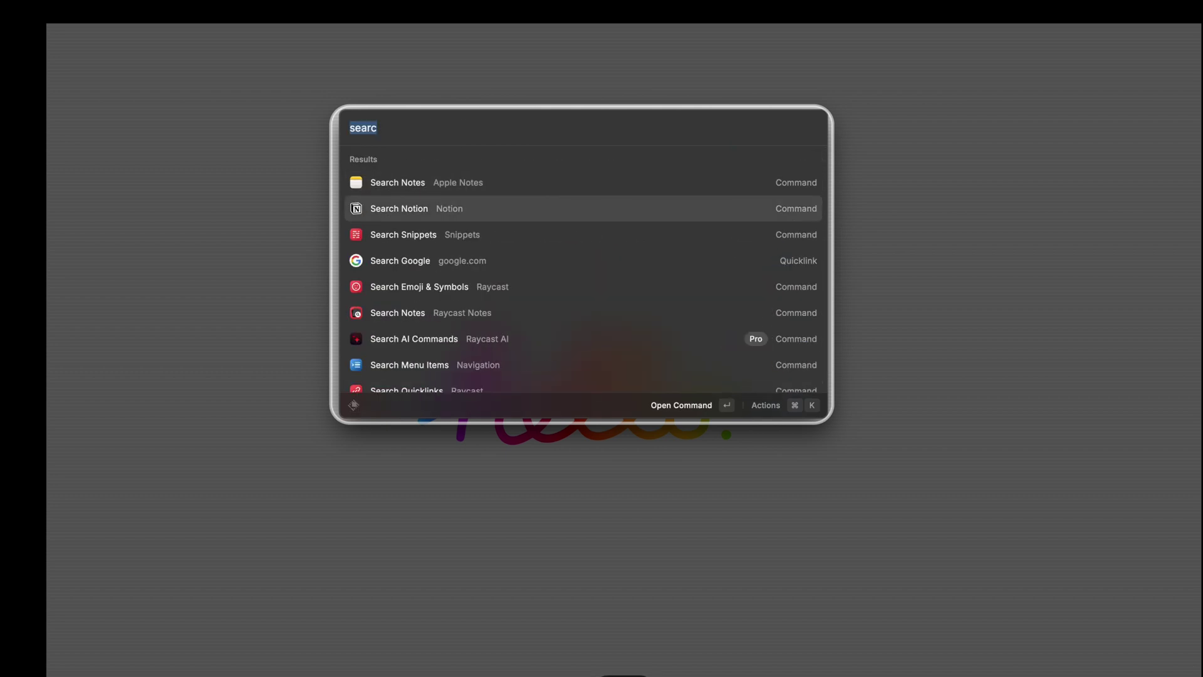
Step: Run Search Notion and browse the list of Notion pages
{"action": "key", "text": "Return"}
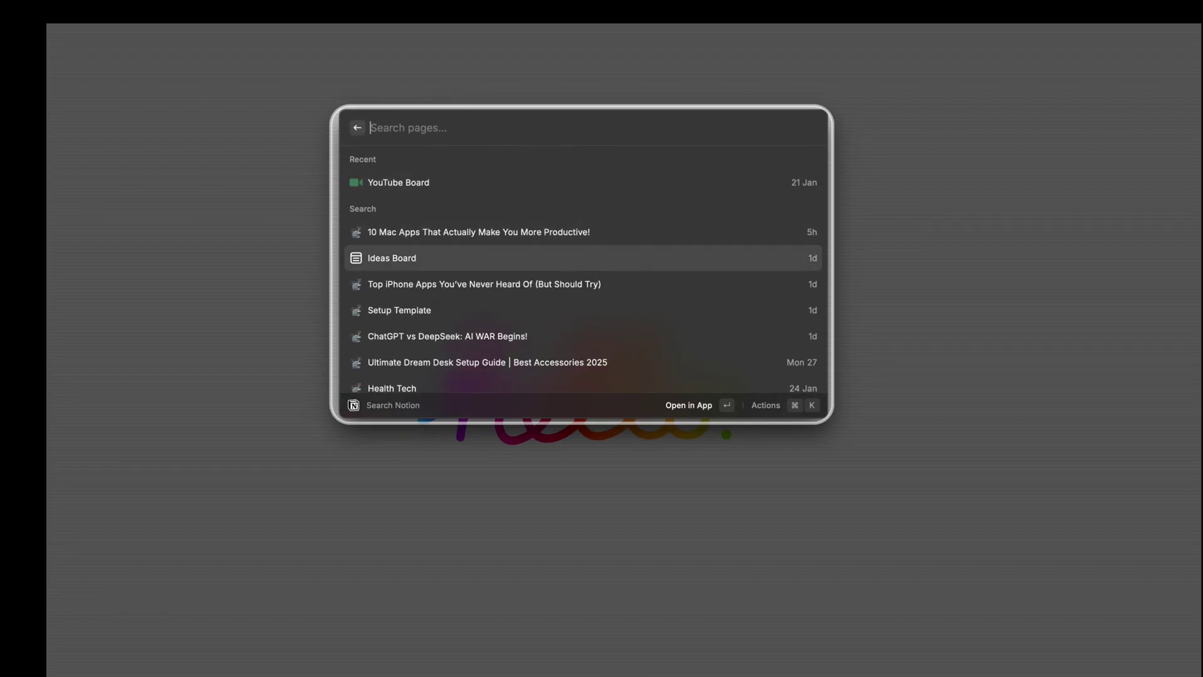
{"action": "key", "text": "Down"}
{"action": "key", "text": "Down"}
{"action": "key", "text": "Down"}
{"action": "key", "text": "Down"}
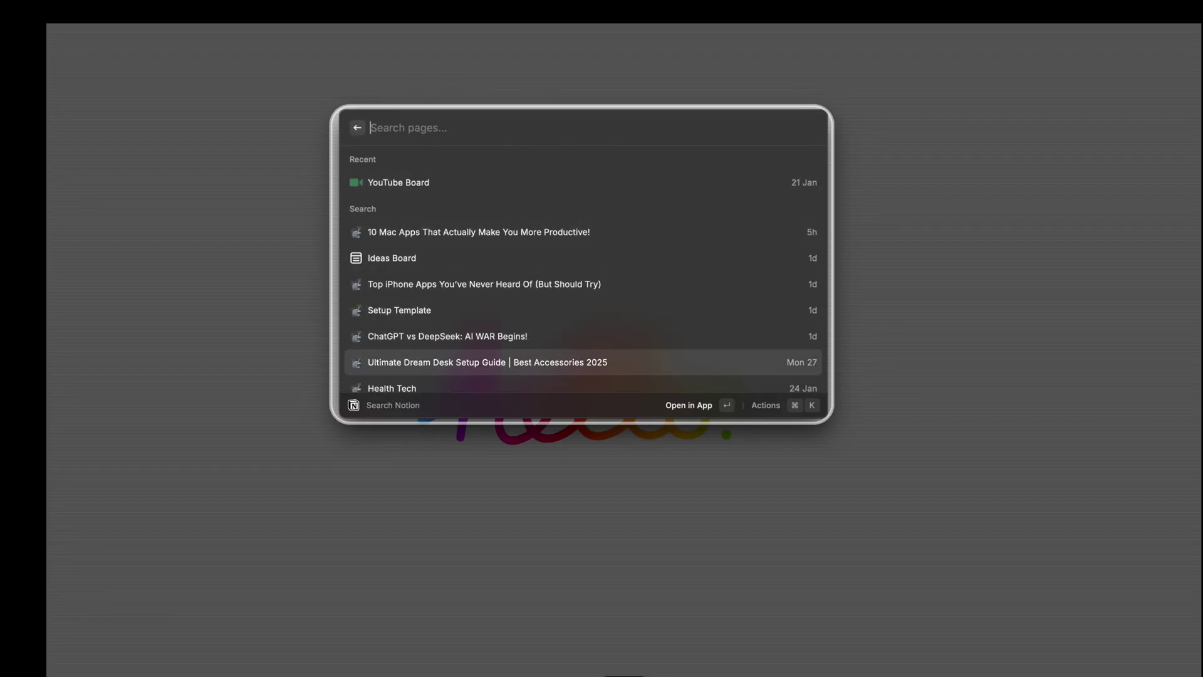
{"action": "key", "text": "Up"}
{"action": "key", "text": "Up"}
{"action": "key", "text": "Up"}
{"action": "key", "text": "Up"}
{"action": "key", "text": "Up"}
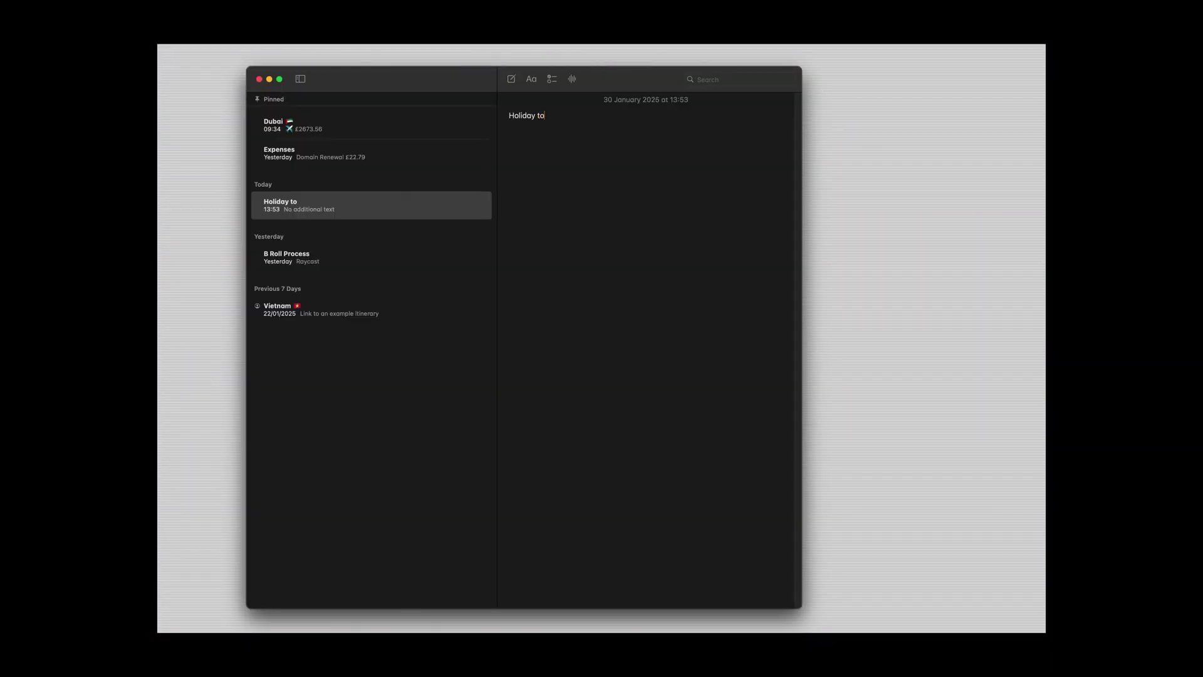
Step: Complete the note as 'Holiday to London' followed by the UK flag emoji
{"action": "type", "text": "London"}
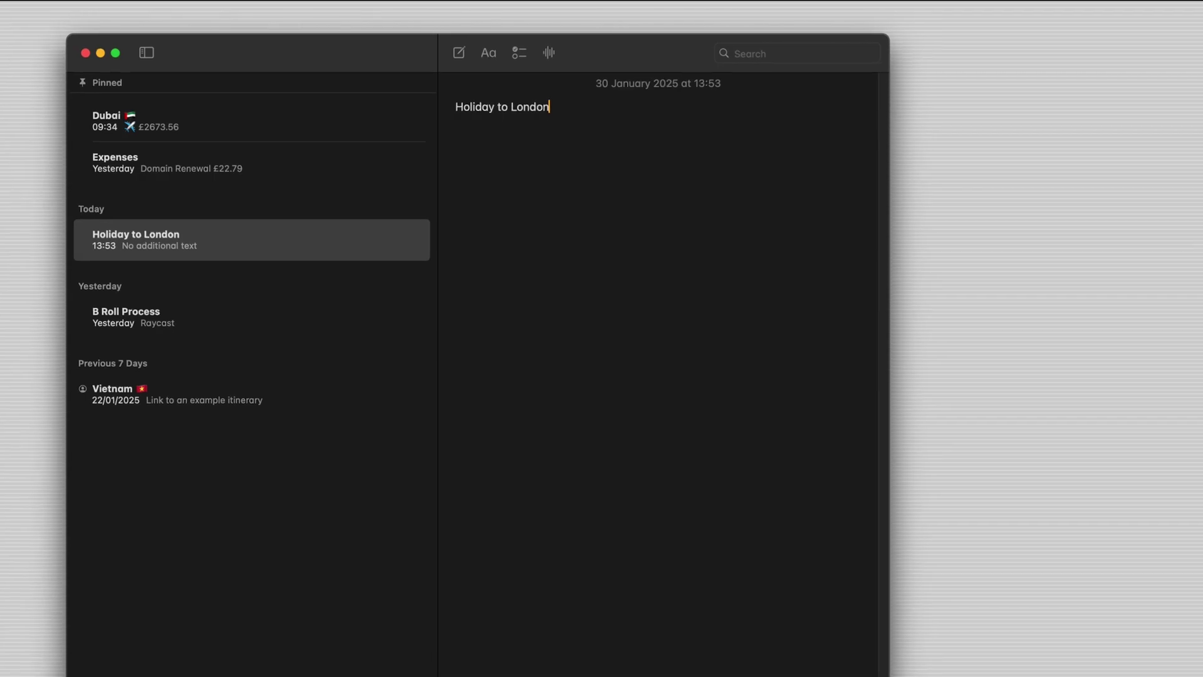
{"action": "key", "text": "ctrl+super+space"}
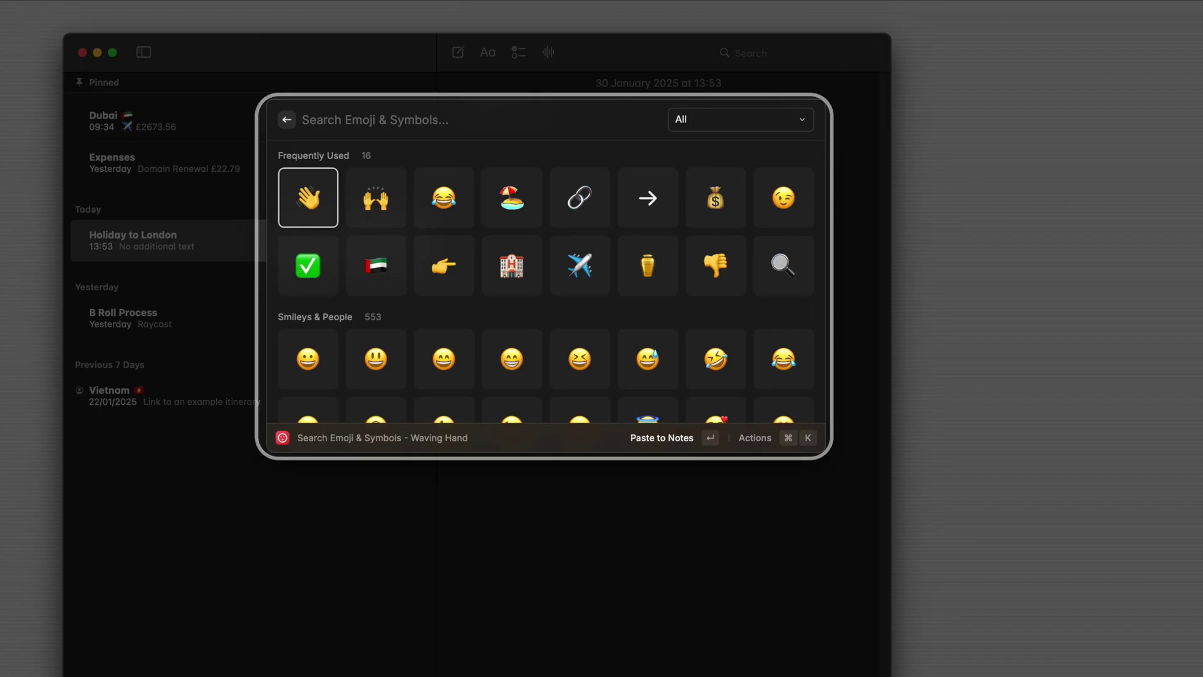
{"action": "type", "text": "uk"}
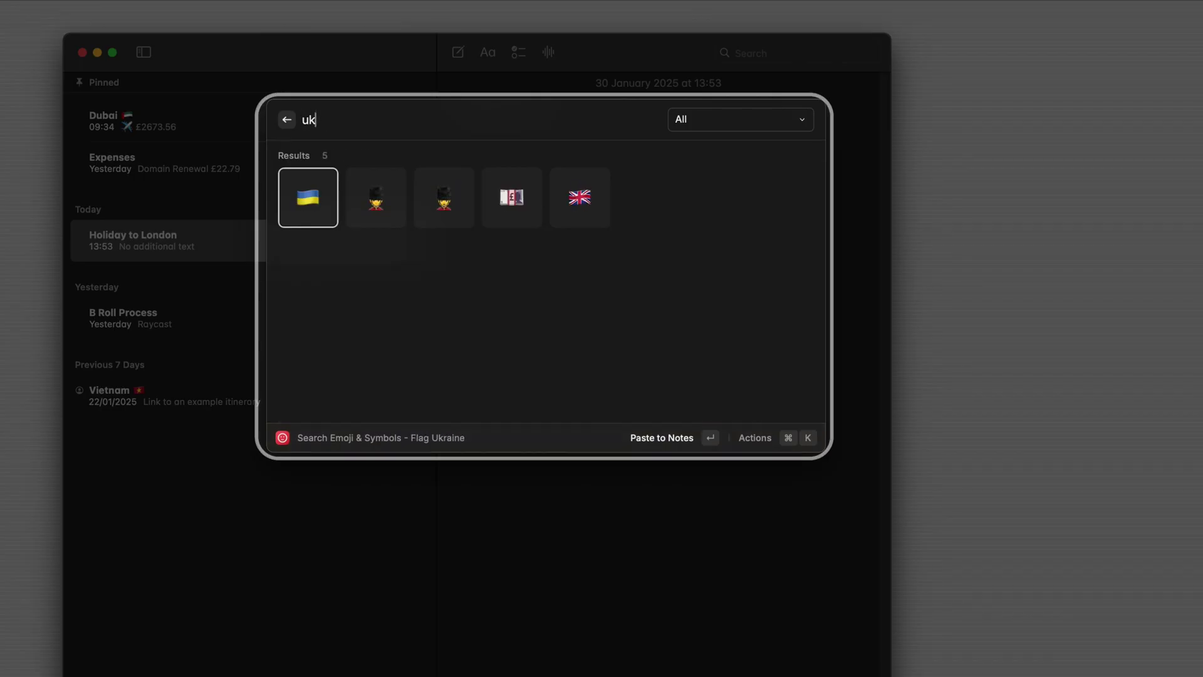
{"action": "key", "text": "Return"}
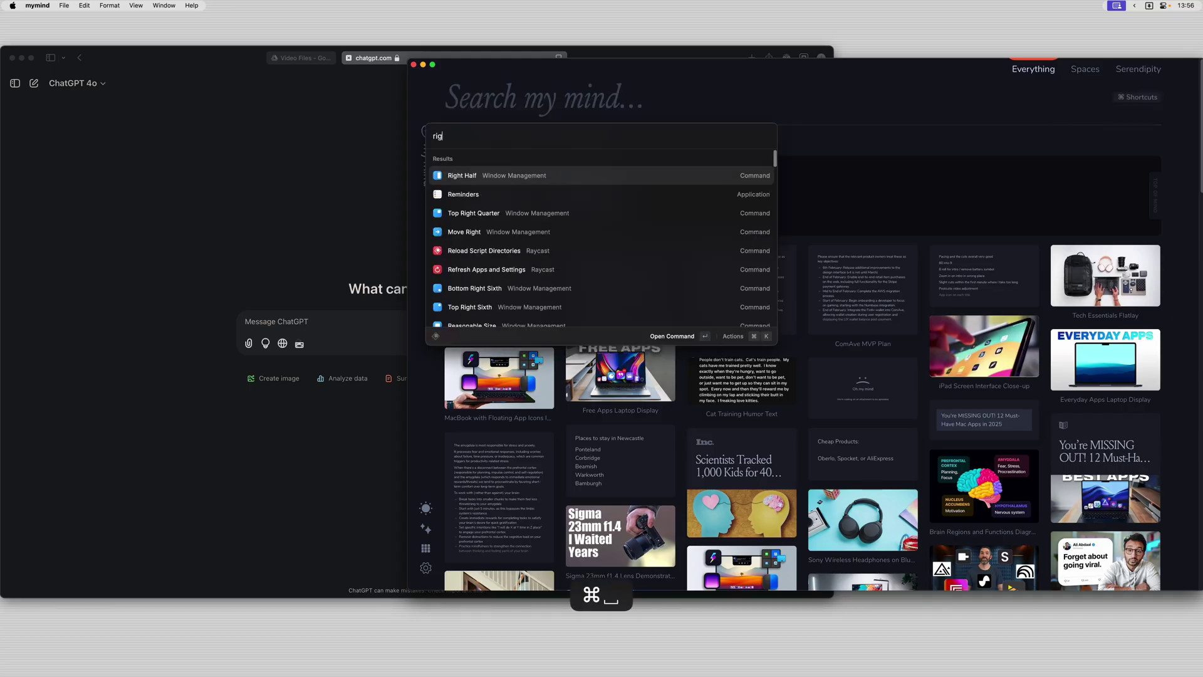
Step: Snap mymind to the right half and Safari to the left half, then centre mymind
{"action": "key", "text": "Return"}
{"action": "key", "text": "super+space"}
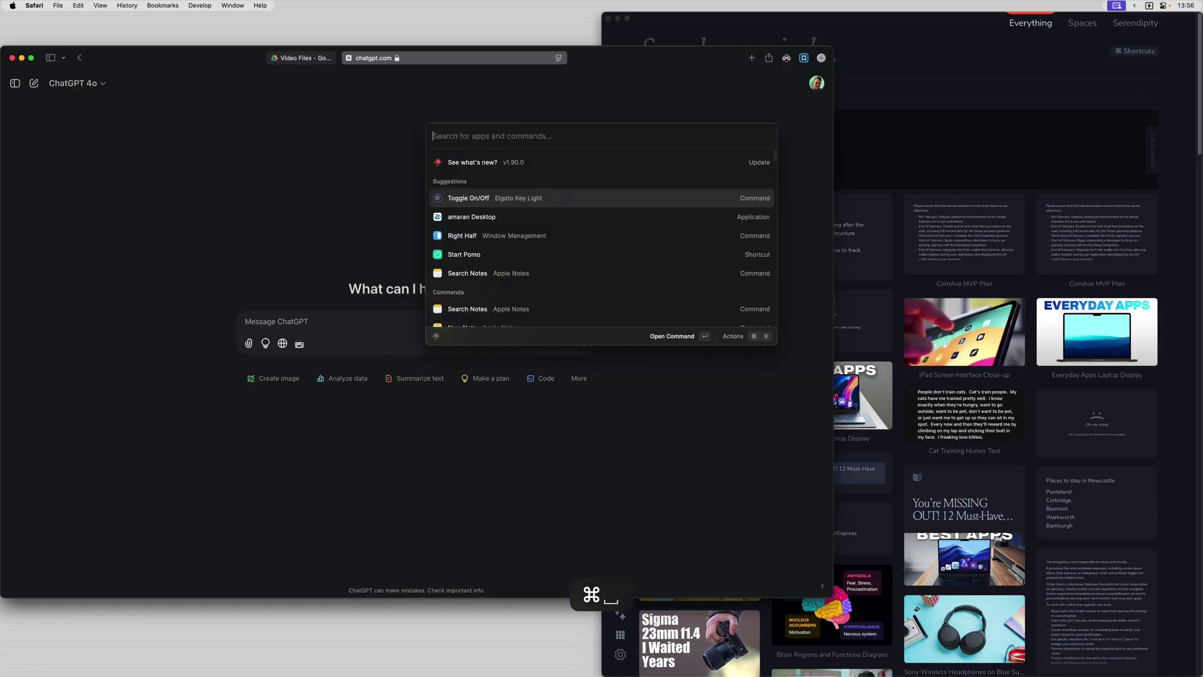
{"action": "key", "text": "Return"}
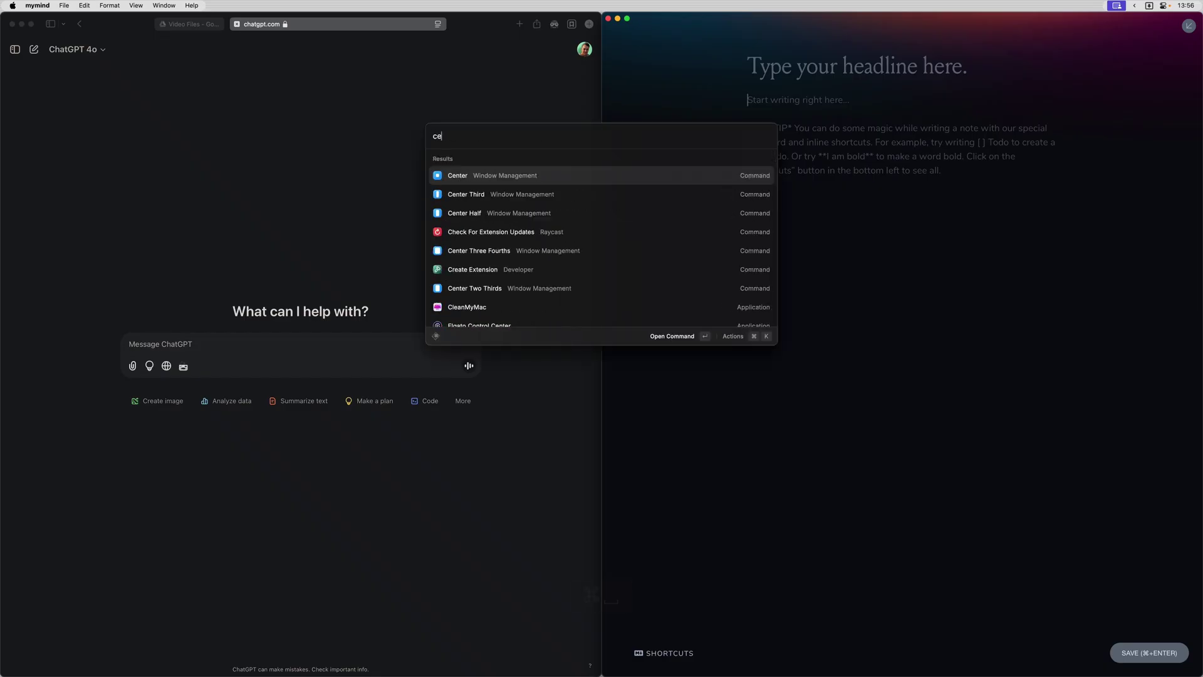
{"action": "key", "text": "Return"}
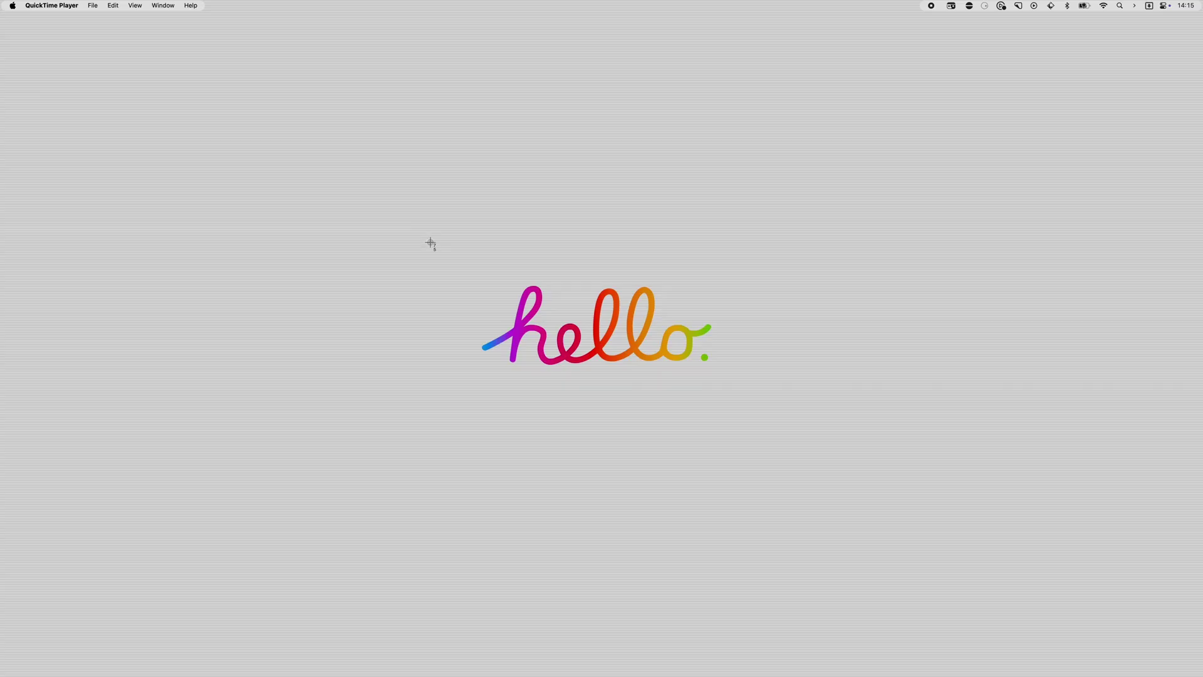
Step: Capture the hello lettering and give it a teal-green gradient background in Annotate
{"action": "left_click_drag", "start_coordinate": [776, 415], "coordinate": [777, 416]}
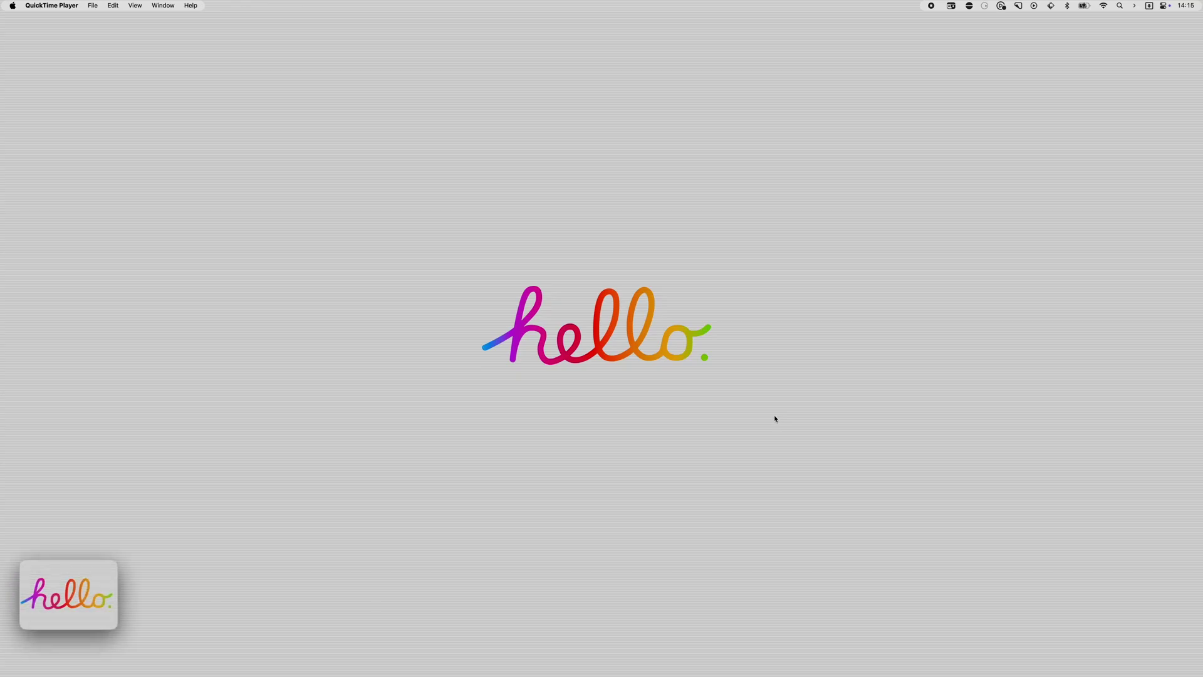
{"action": "left_click", "coordinate": [28, 626]}
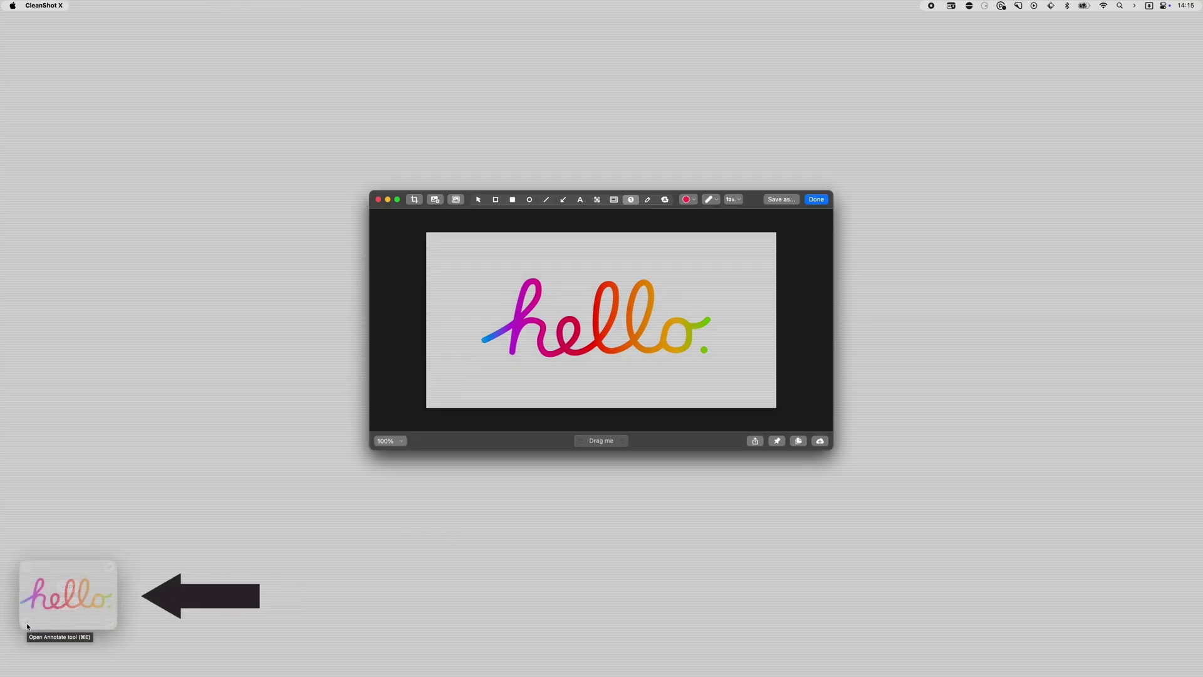
{"action": "left_click", "coordinate": [456, 200]}
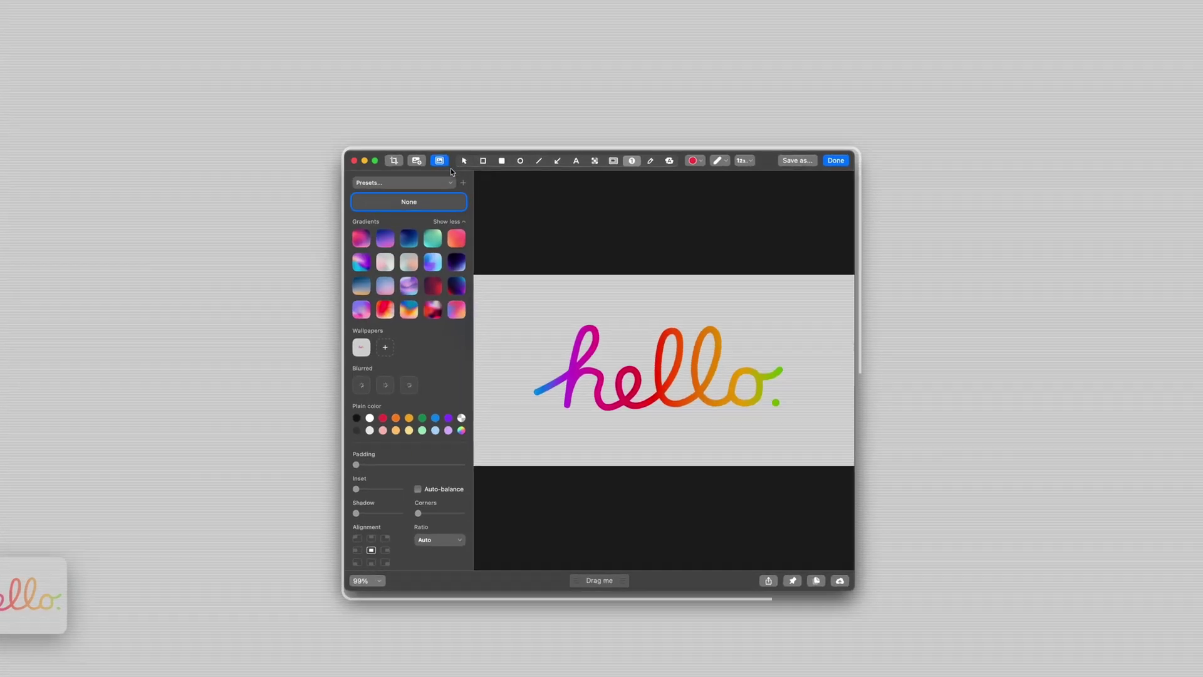
{"action": "left_click", "coordinate": [431, 189]}
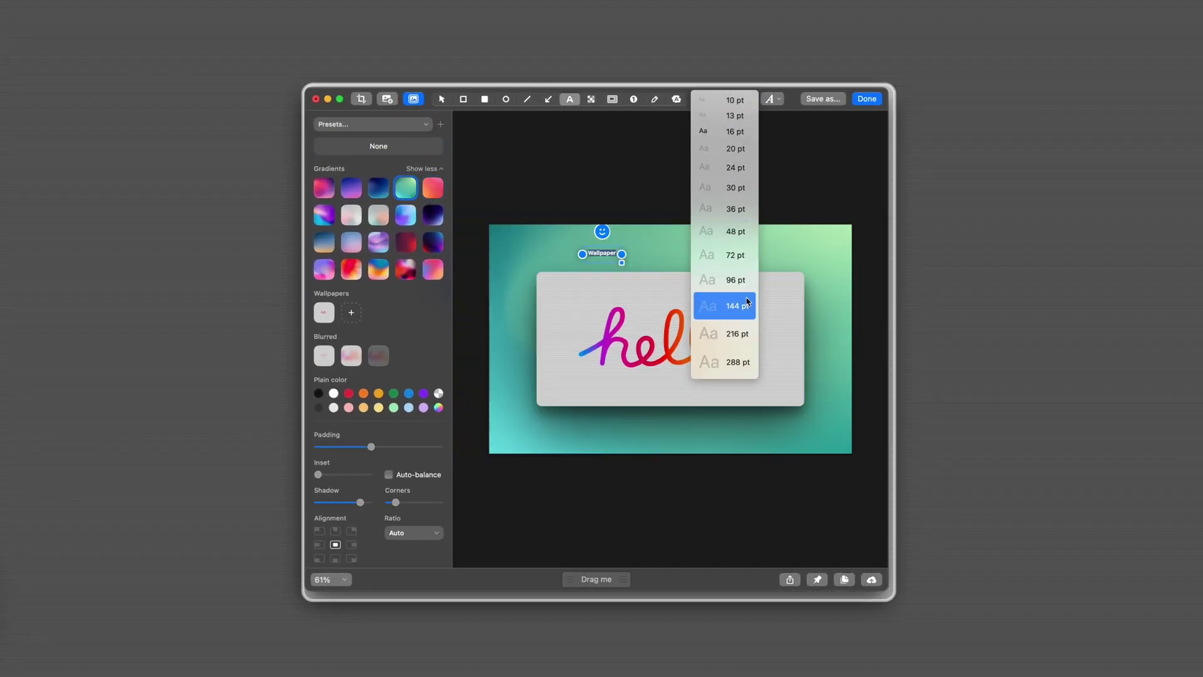
Step: Make the 'Wallpaper' text 144 pt above the screenshot, and blur the hello lettering
{"action": "left_click", "coordinate": [747, 305]}
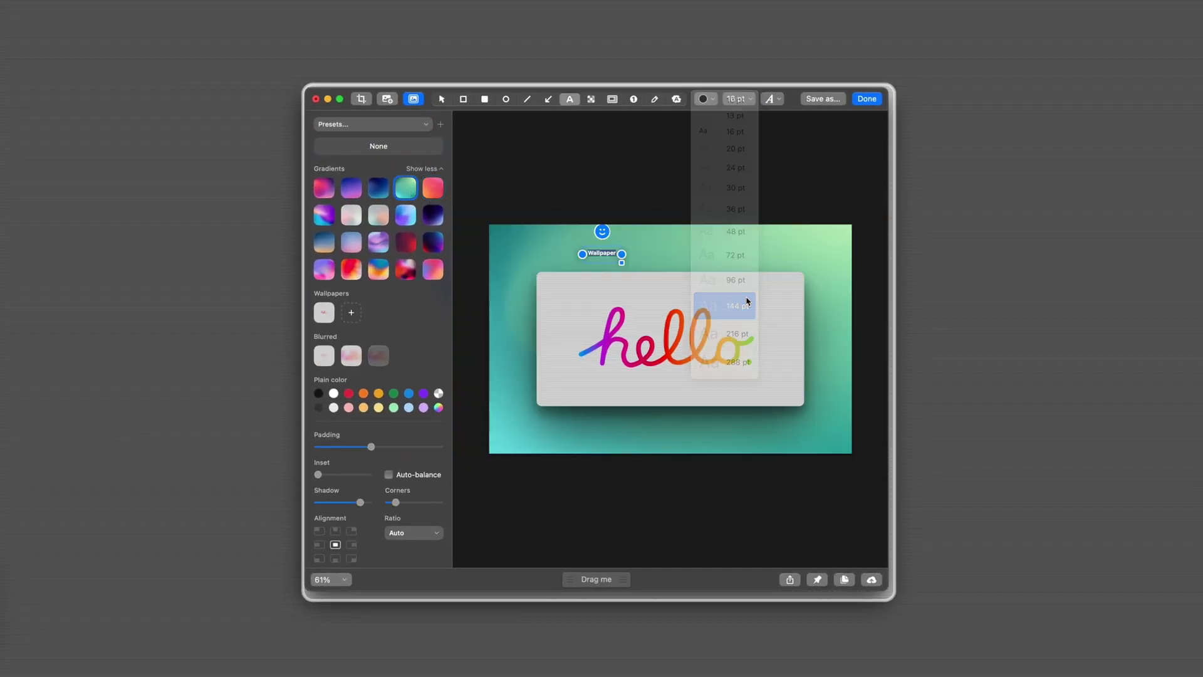
{"action": "key", "text": "Escape"}
{"action": "left_click_drag", "start_coordinate": [712, 228], "coordinate": [772, 228]}
{"action": "key", "text": "p"}
{"action": "left_click_drag", "start_coordinate": [554, 288], "coordinate": [777, 398]}
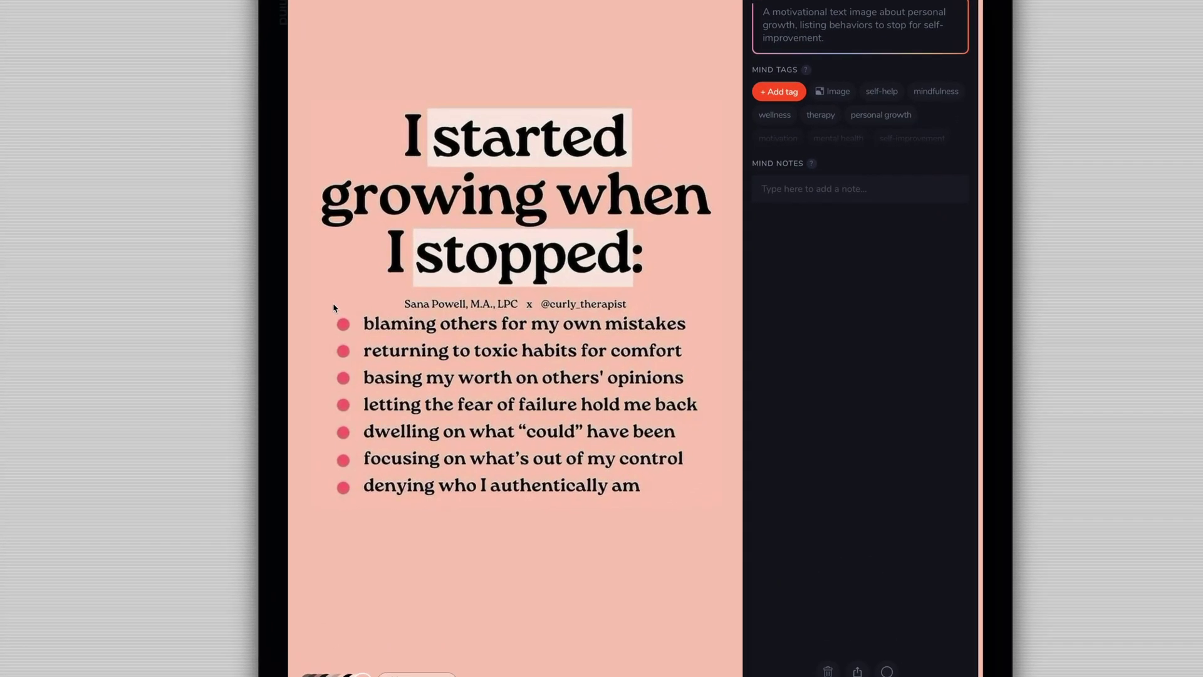
Step: Capture the text of the seven bullet points from the pink quote image
{"action": "left_click_drag", "start_coordinate": [356, 306], "coordinate": [708, 513]}
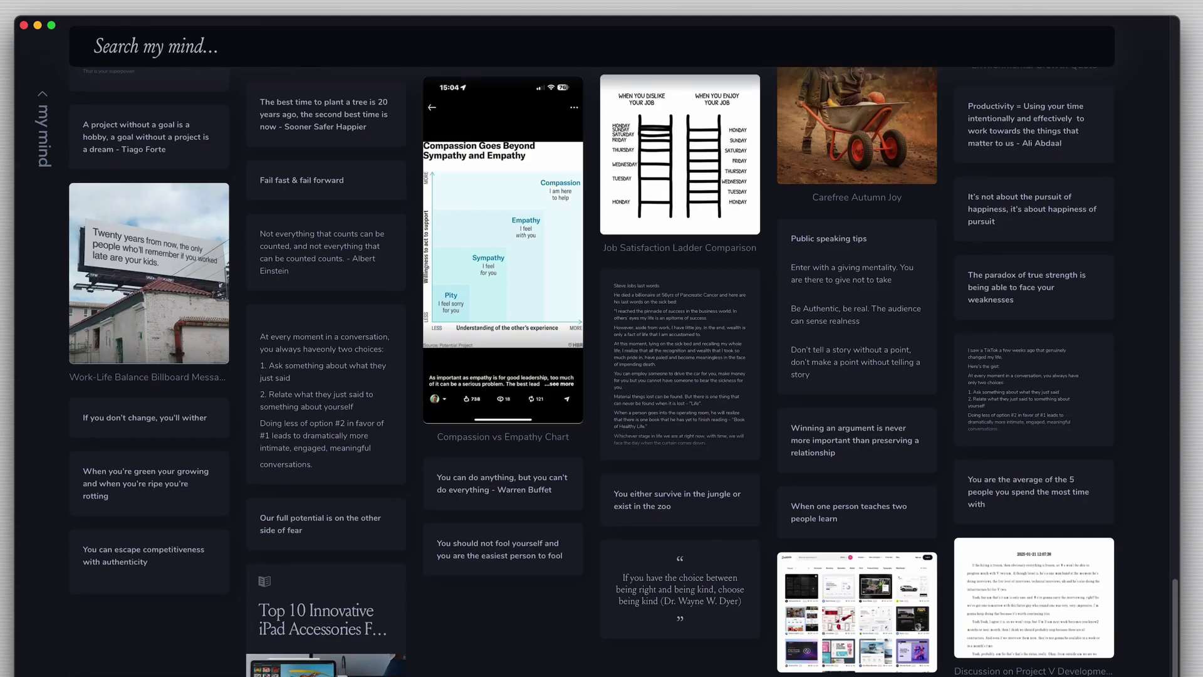
Step: Preview the 'You can do anything' quote card in mymind
{"action": "left_click", "coordinate": [519, 494]}
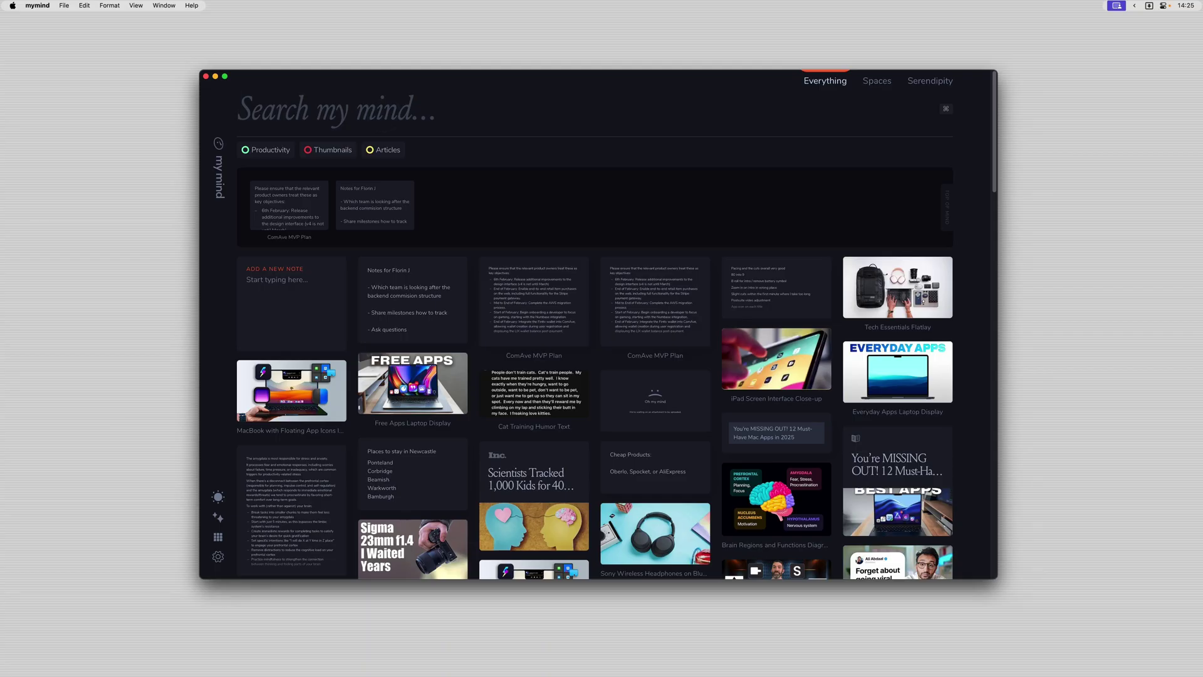
Step: Filter the mymind library with the search 'apps'
{"action": "type", "text": "pps"}
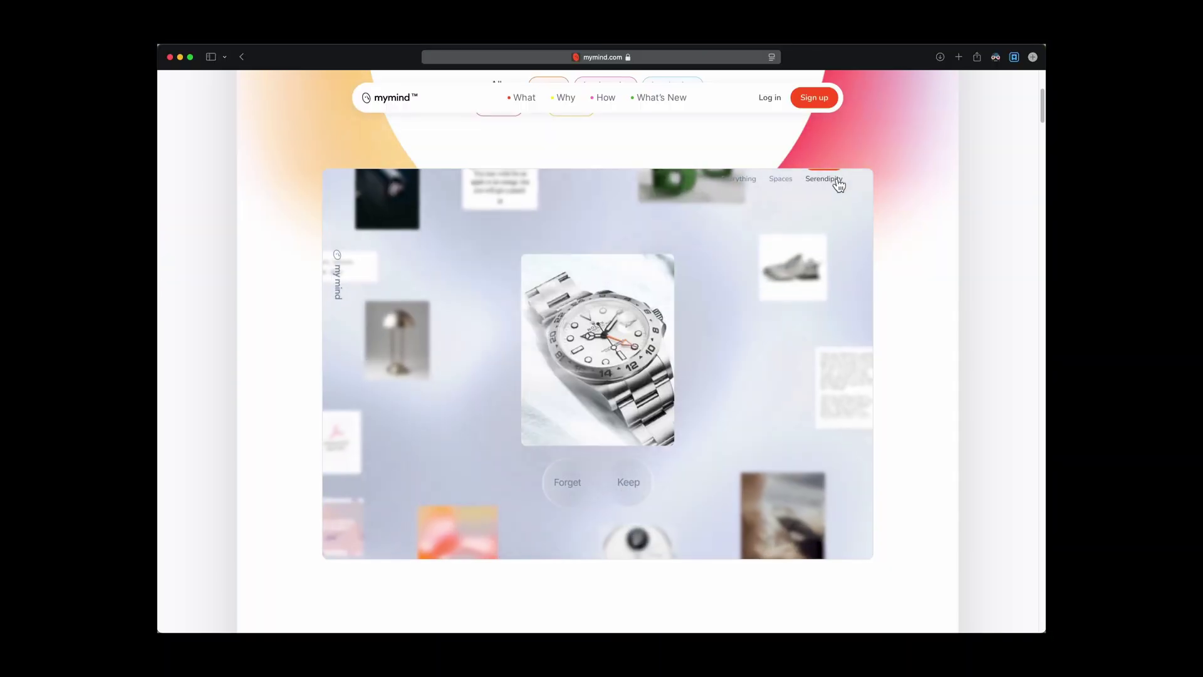
Step: Keep the watch card and forget the peach-tree quote in the Serendipity demo
{"action": "left_click", "coordinate": [645, 484]}
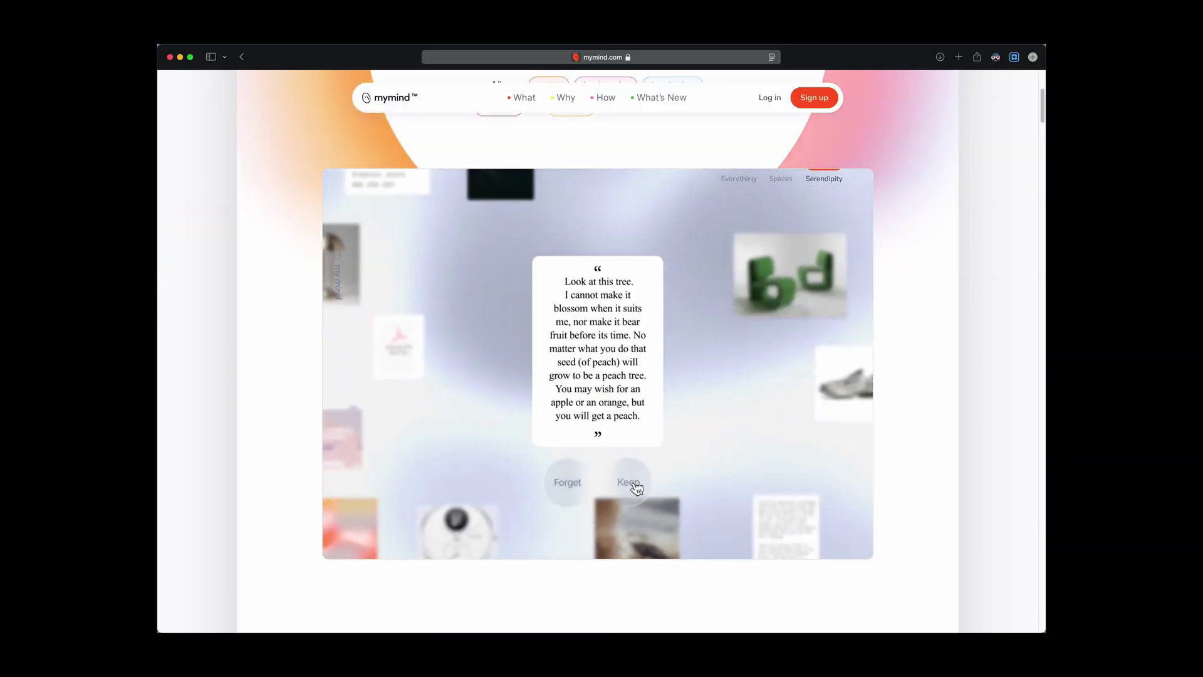
{"action": "left_click", "coordinate": [578, 484]}
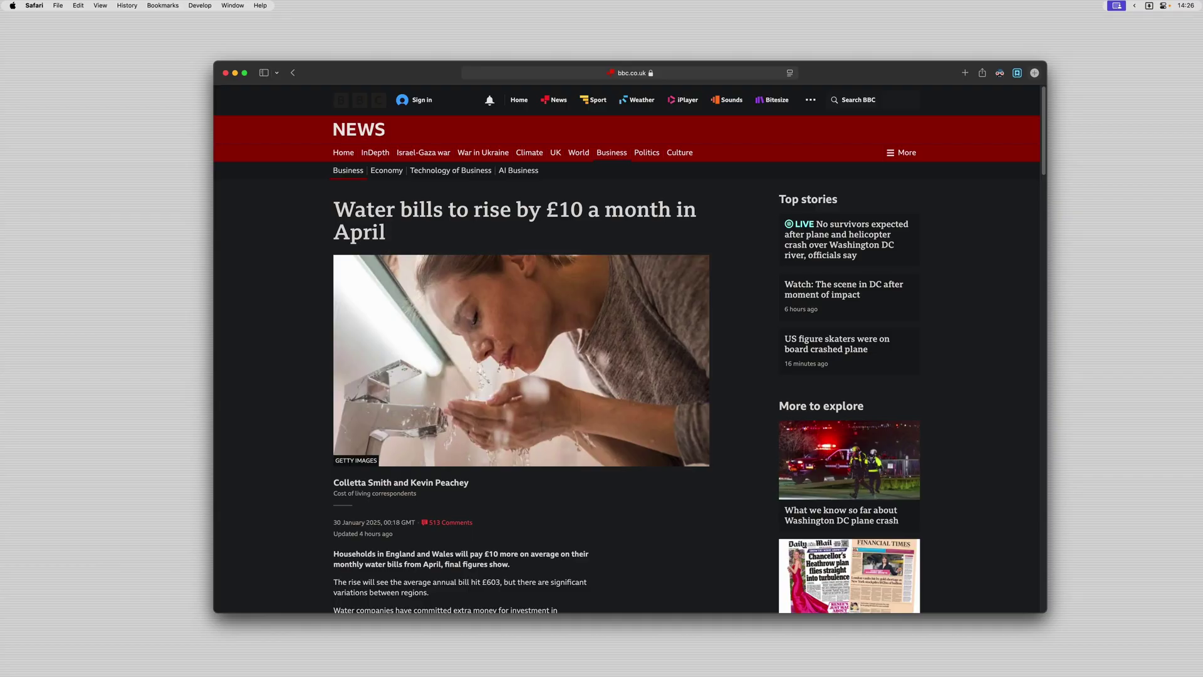
Step: Save the open BBC article on £10-a-month water bill rises to mymind from the Safari toolbar
{"action": "left_click", "coordinate": [1034, 73]}
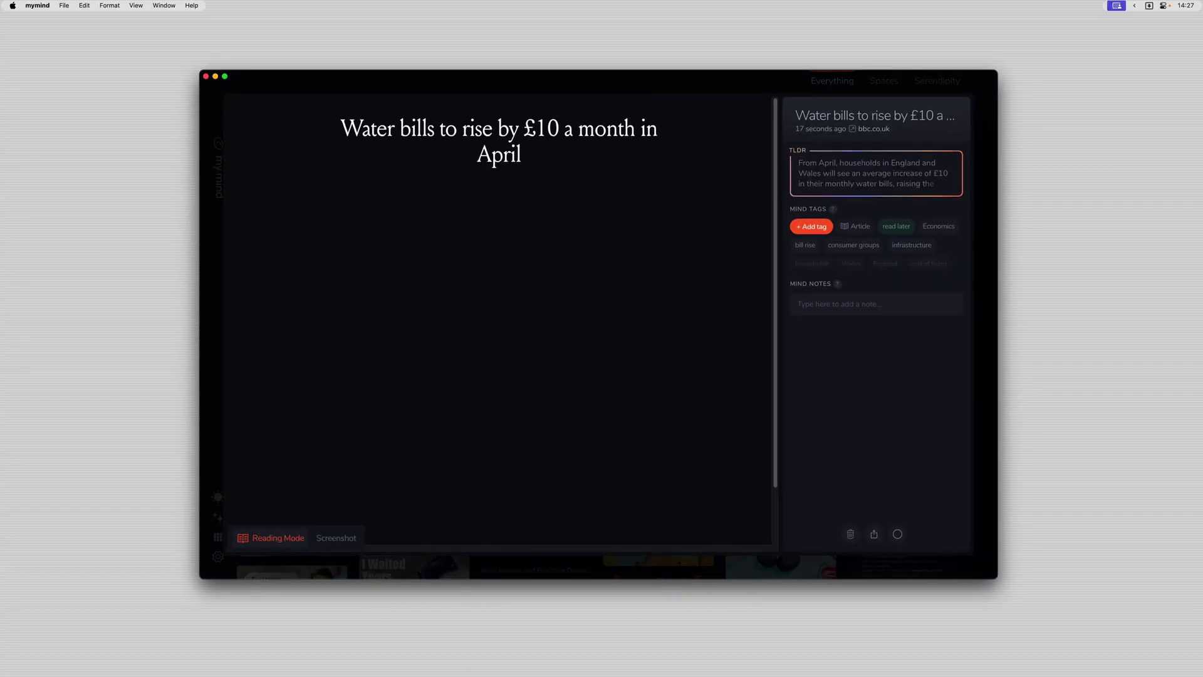
Step: Scroll through the saved water-bills article in mymind's Reading Mode
{"action": "scroll", "coordinate": [499, 313], "scroll_direction": "down", "scroll_amount": 10}
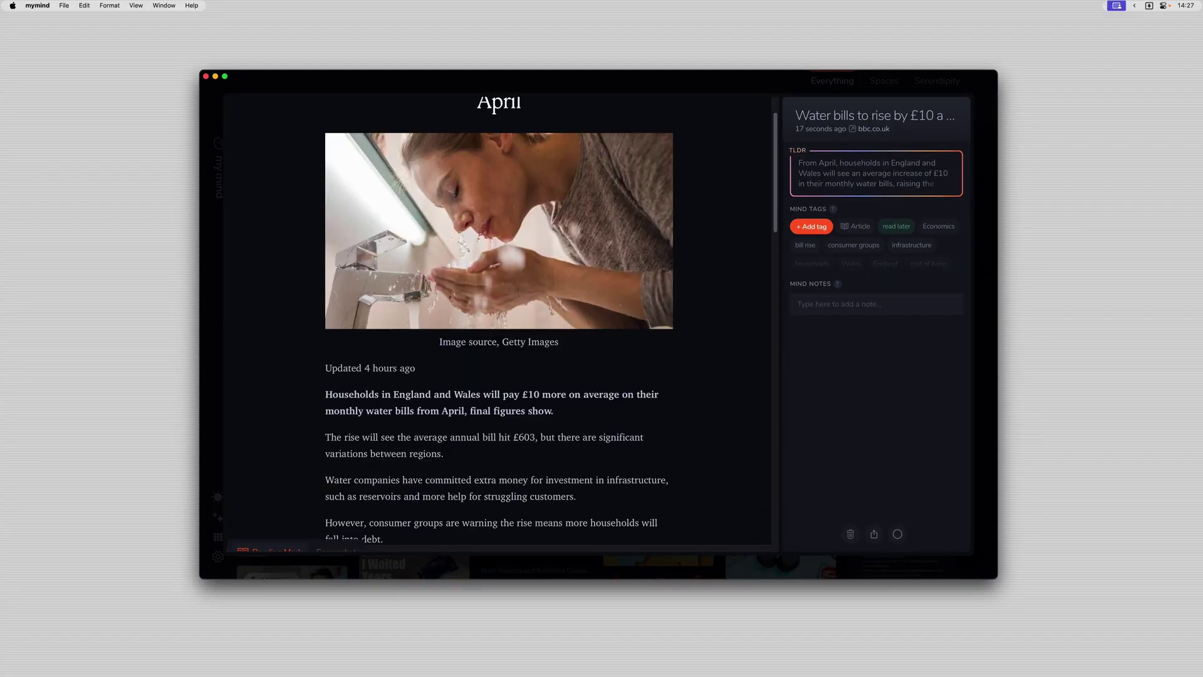
{"action": "scroll", "coordinate": [498, 313], "scroll_direction": "down", "scroll_amount": 8}
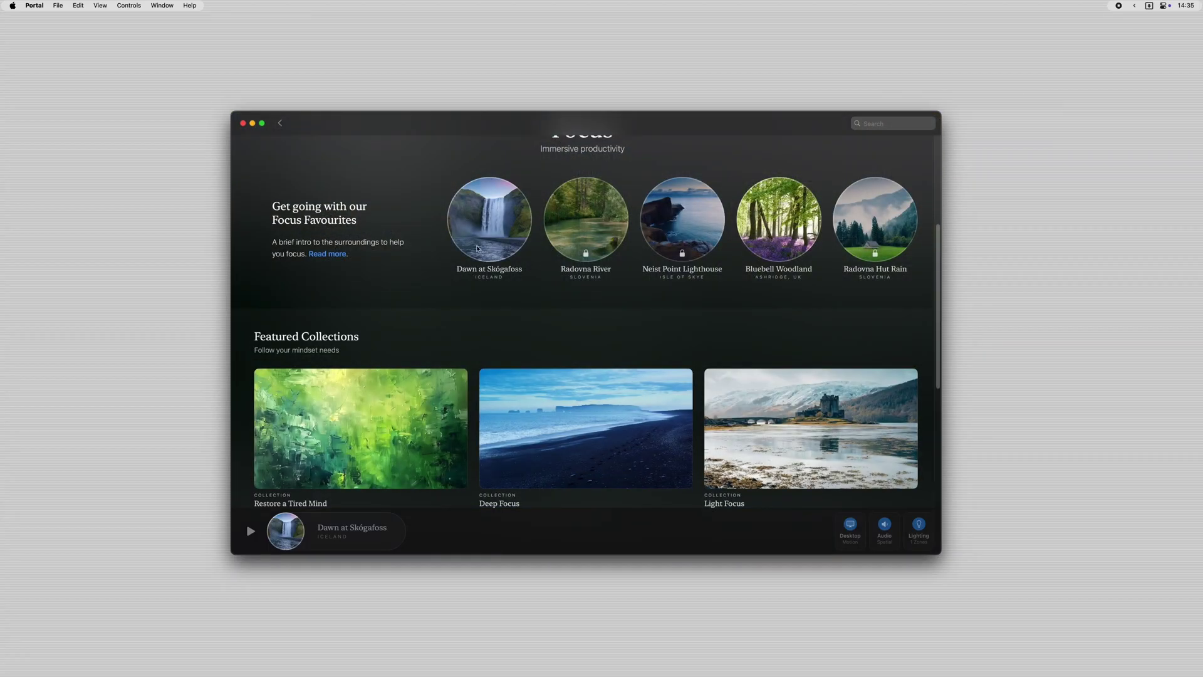
Step: From Portal's home page, open Focus and set Dawn at Skógafoss as the surroundings
{"action": "scroll", "coordinate": [711, 329], "scroll_direction": "up", "scroll_amount": 4}
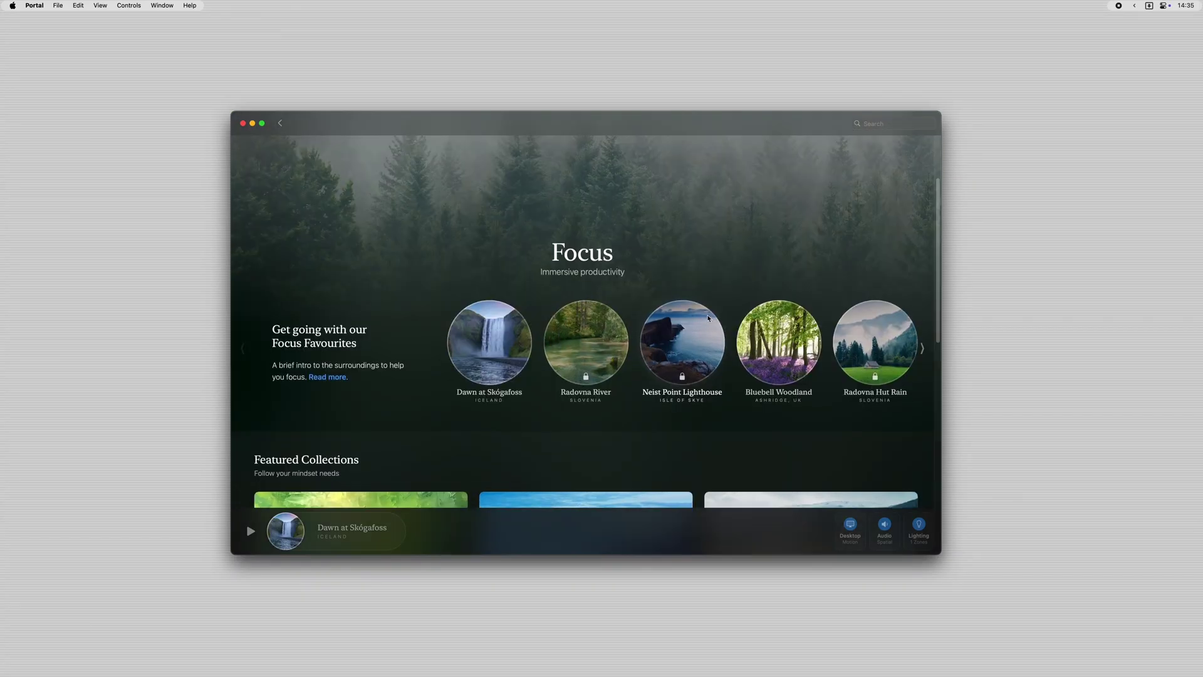
{"action": "scroll", "coordinate": [708, 318], "scroll_direction": "up", "scroll_amount": 4}
{"action": "left_click", "coordinate": [277, 125]}
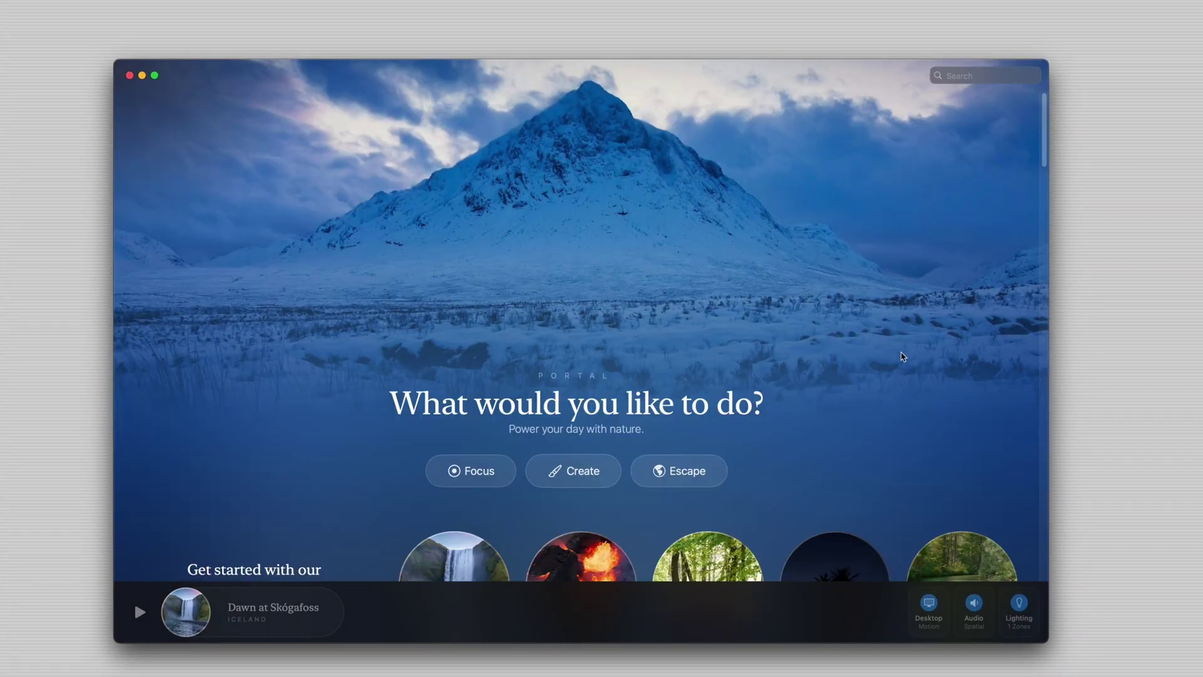
{"action": "scroll", "coordinate": [900, 360], "scroll_direction": "down", "scroll_amount": 5}
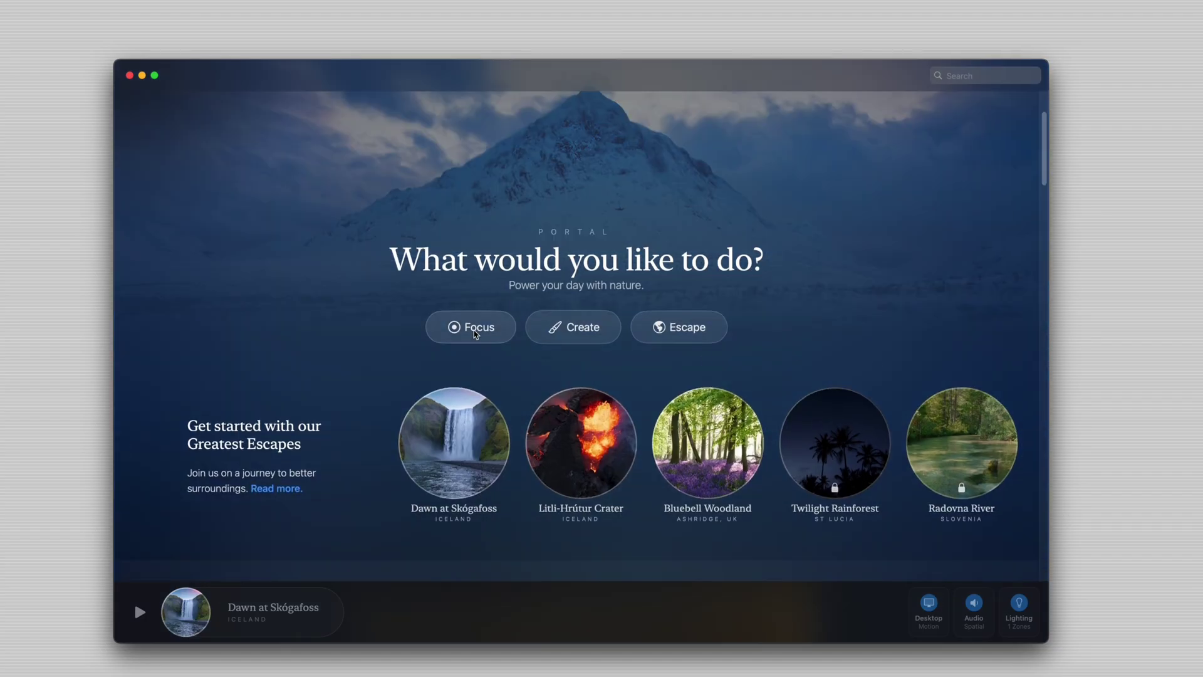
{"action": "left_click", "coordinate": [475, 331]}
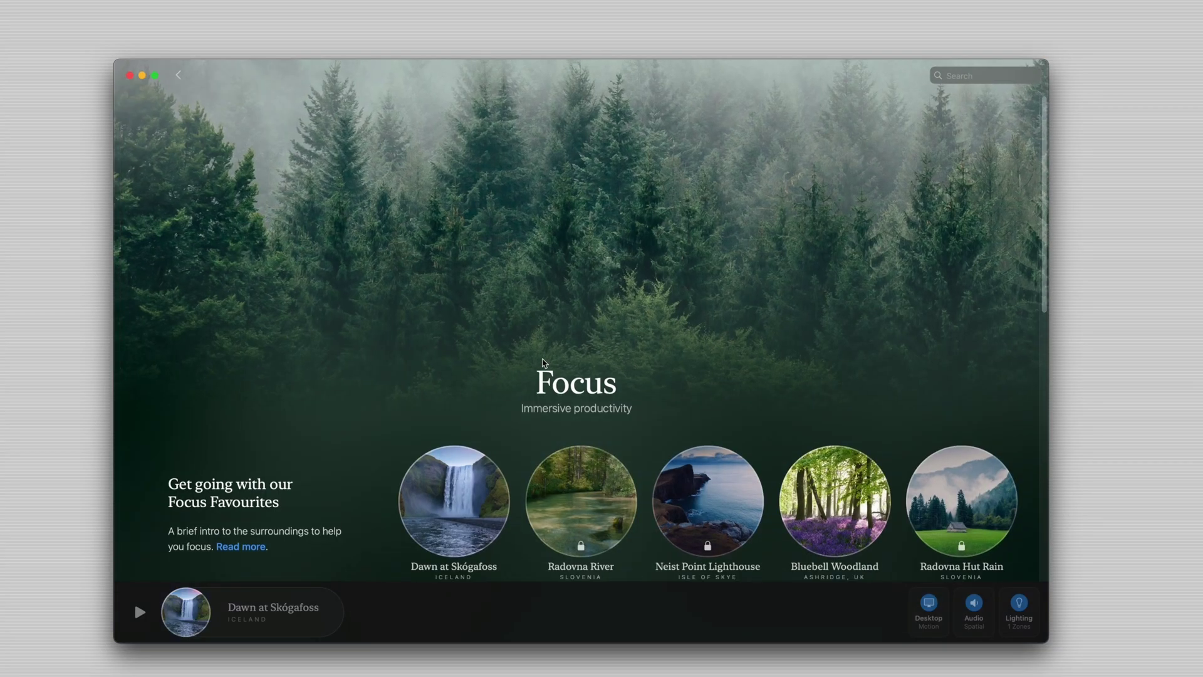
{"action": "scroll", "coordinate": [544, 363], "scroll_direction": "down", "scroll_amount": 3}
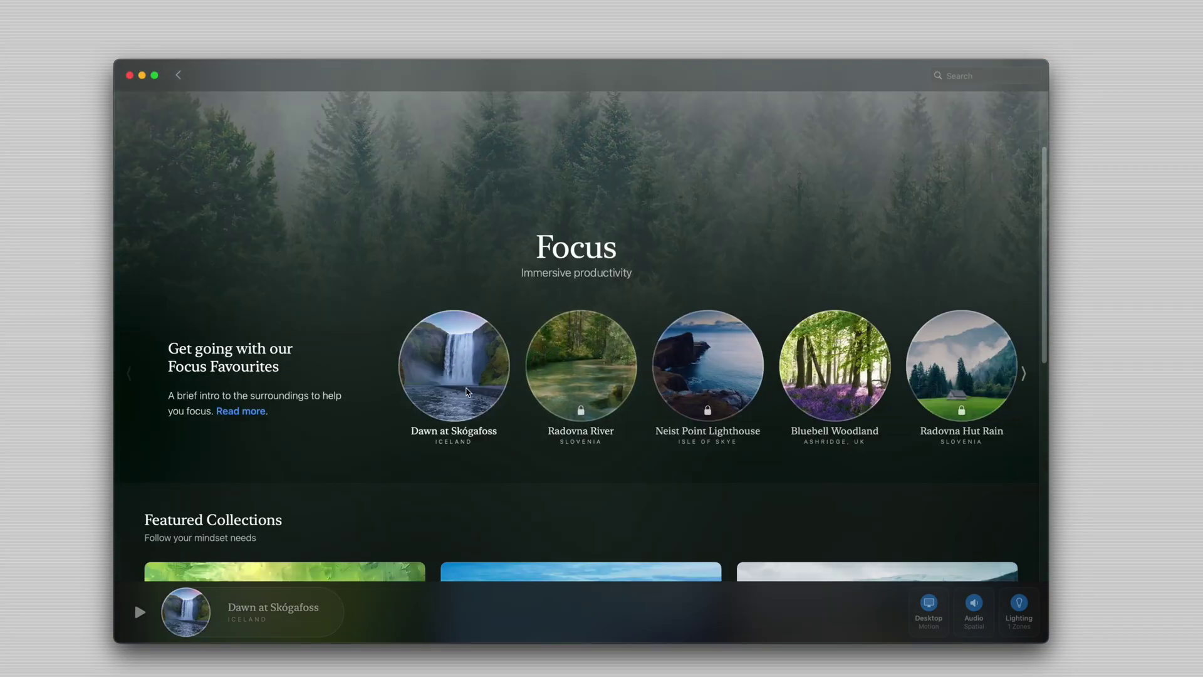
{"action": "left_click", "coordinate": [466, 392]}
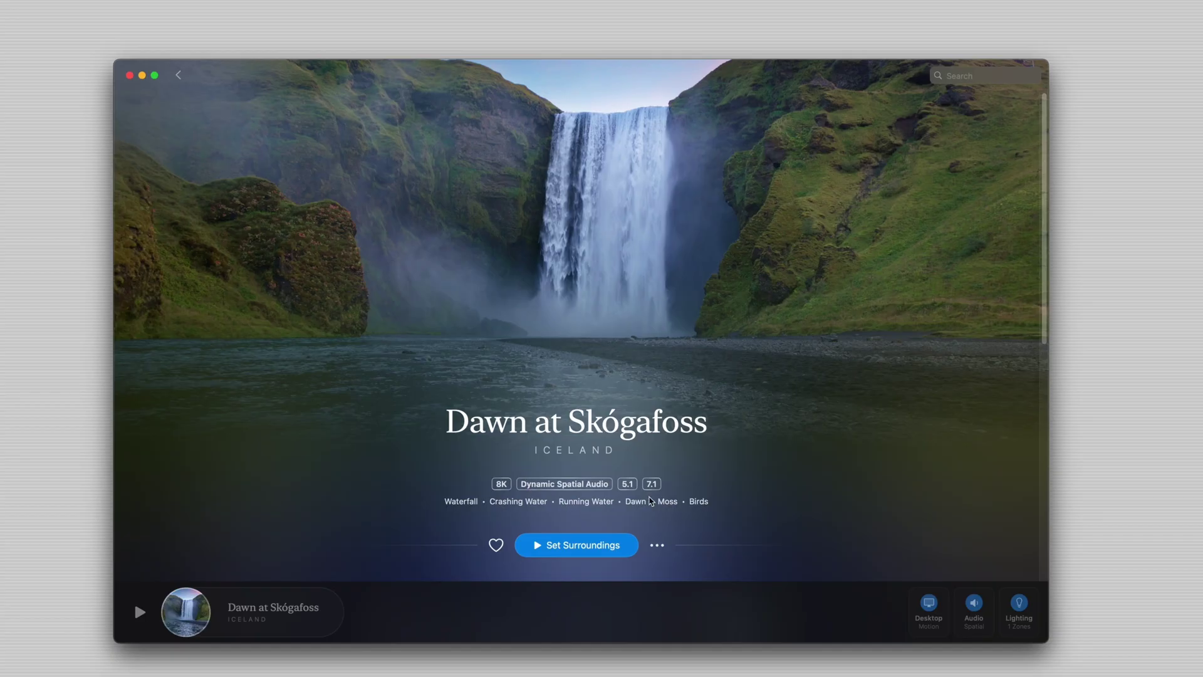
{"action": "scroll", "coordinate": [645, 501], "scroll_direction": "down", "scroll_amount": 2}
{"action": "left_click", "coordinate": [601, 487]}
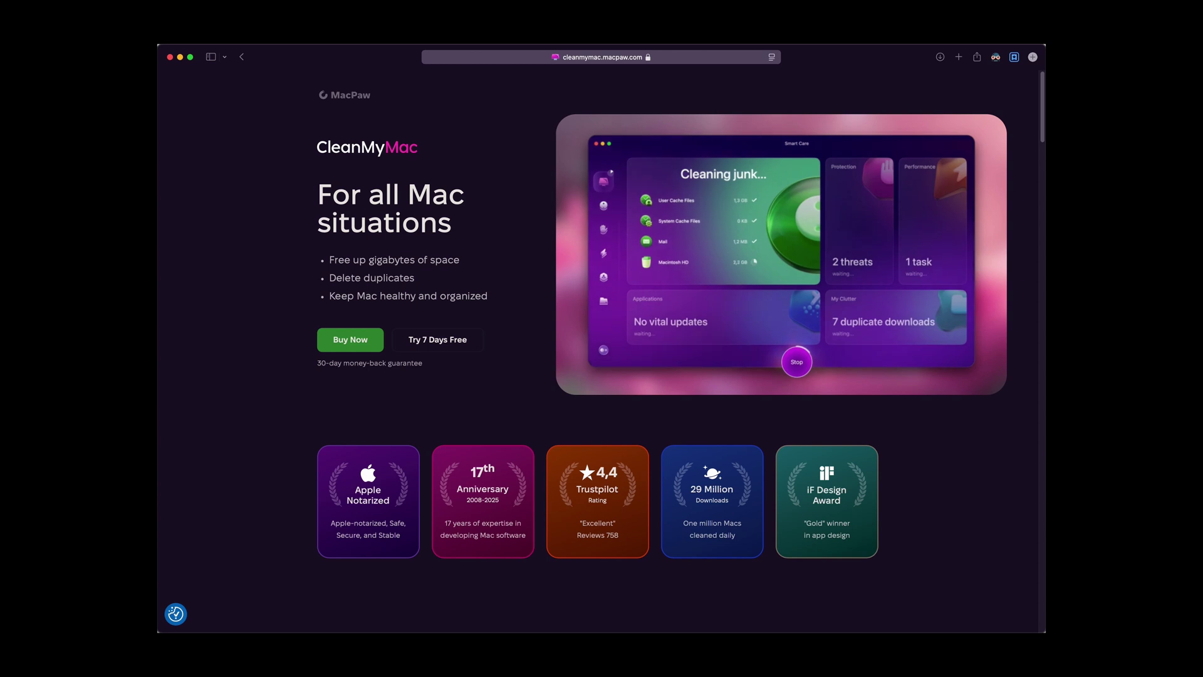
Step: Scroll the CleanMyMac site past the award cards to 'Meet your personal Mac genius'
{"action": "scroll", "coordinate": [601, 351], "scroll_direction": "down", "scroll_amount": 8}
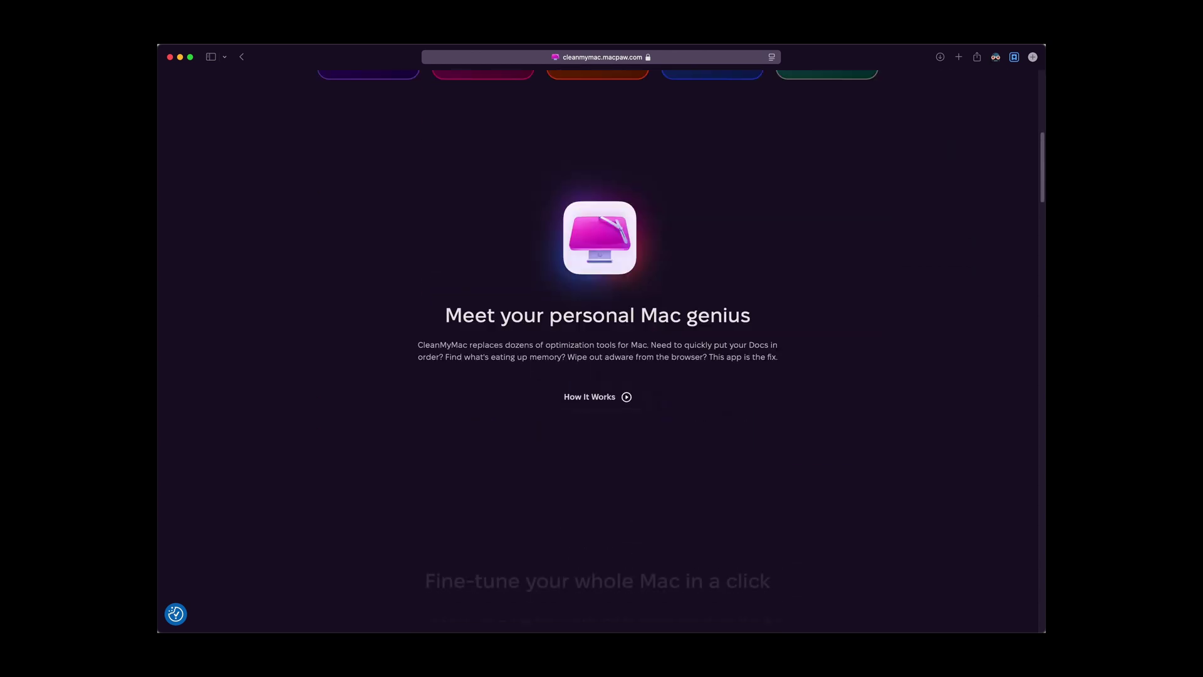
{"action": "scroll", "coordinate": [602, 350], "scroll_direction": "down", "scroll_amount": 3}
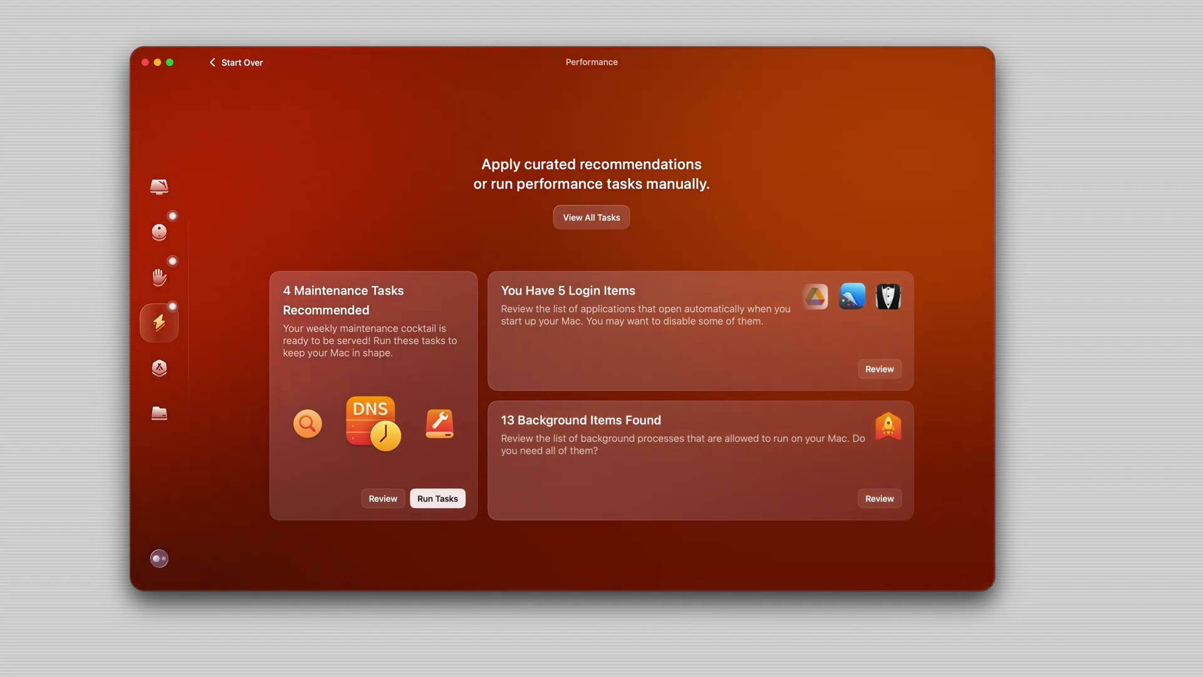
Step: Show CleanMyMac's Applications overview in the sidebar
{"action": "left_click", "coordinate": [159, 368]}
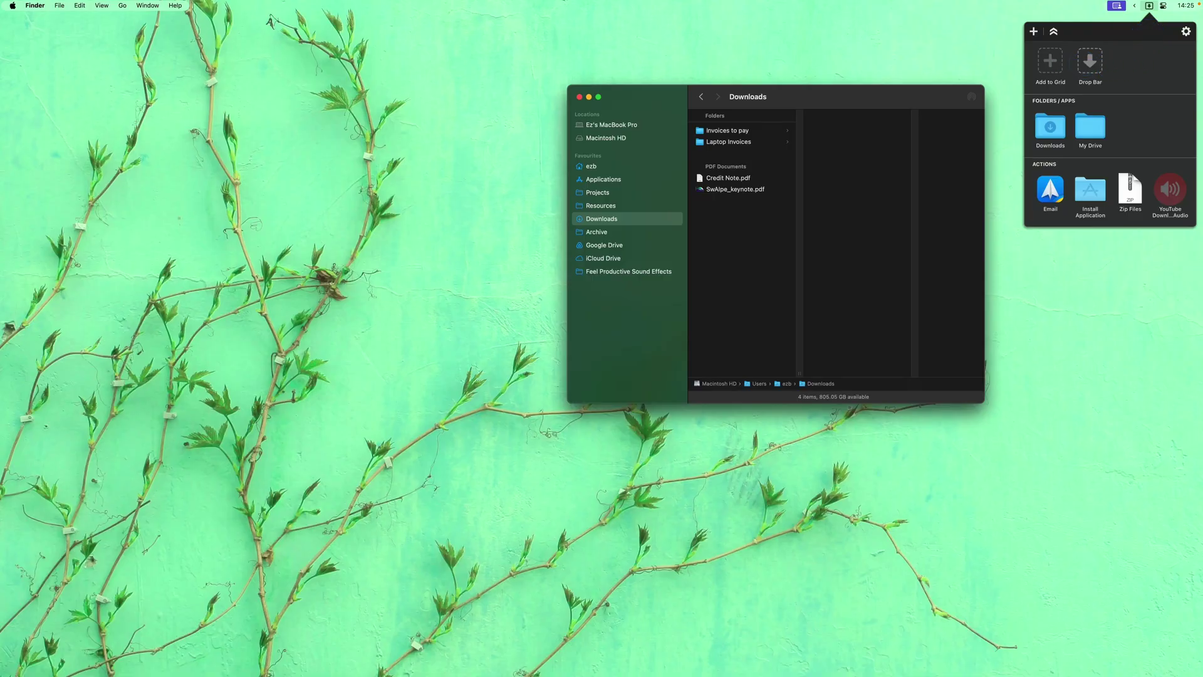
Step: Move Credit Note.pdf from the Dropzone shelf into the Projects folder, then return it to the shelf
{"action": "key", "text": "Escape"}
{"action": "left_click", "coordinate": [1150, 6]}
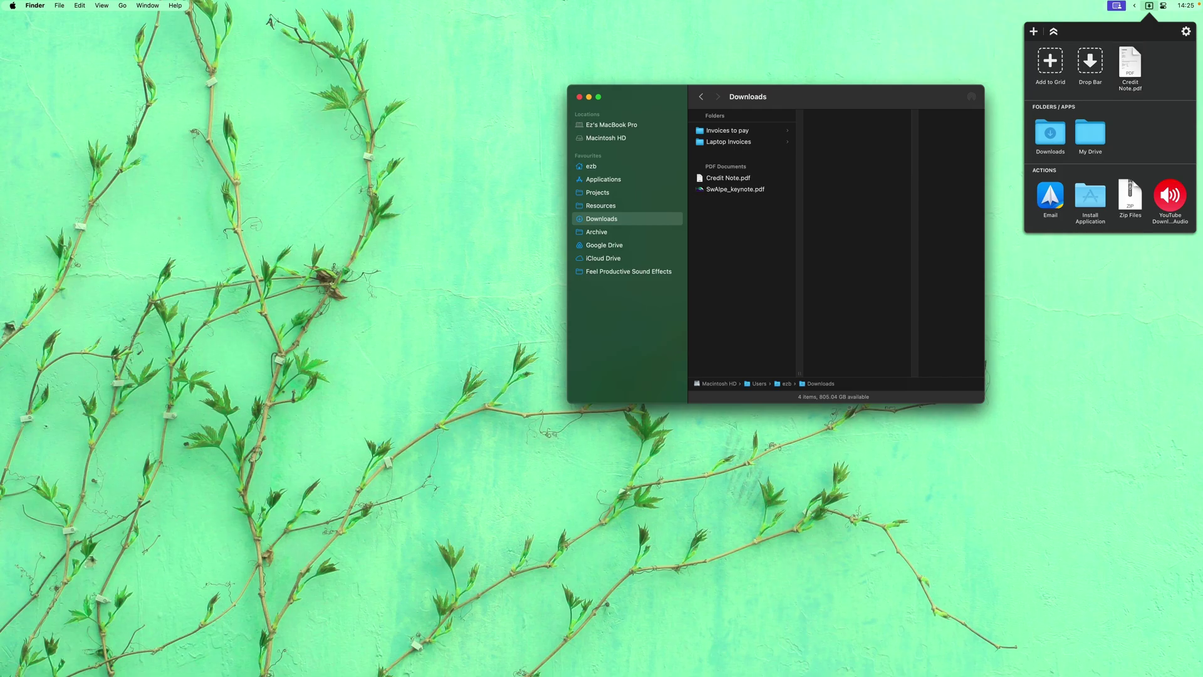
{"action": "left_click", "coordinate": [640, 194]}
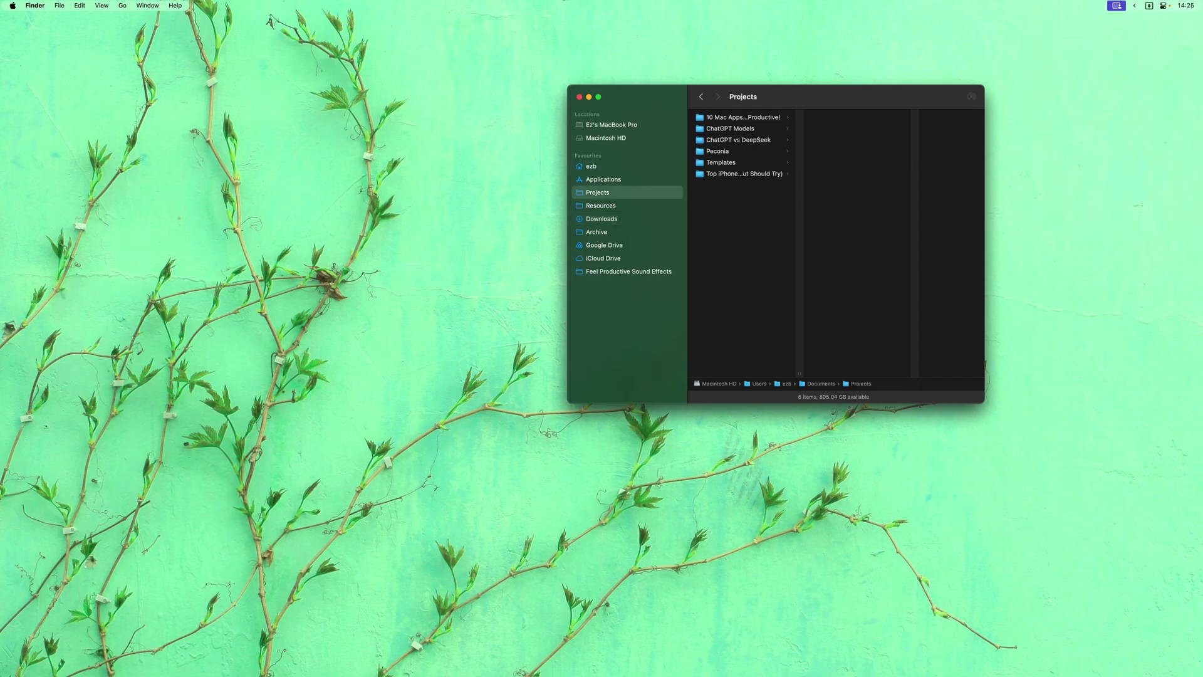
{"action": "left_click", "coordinate": [1149, 6]}
{"action": "left_click_drag", "start_coordinate": [760, 188], "coordinate": [740, 217]}
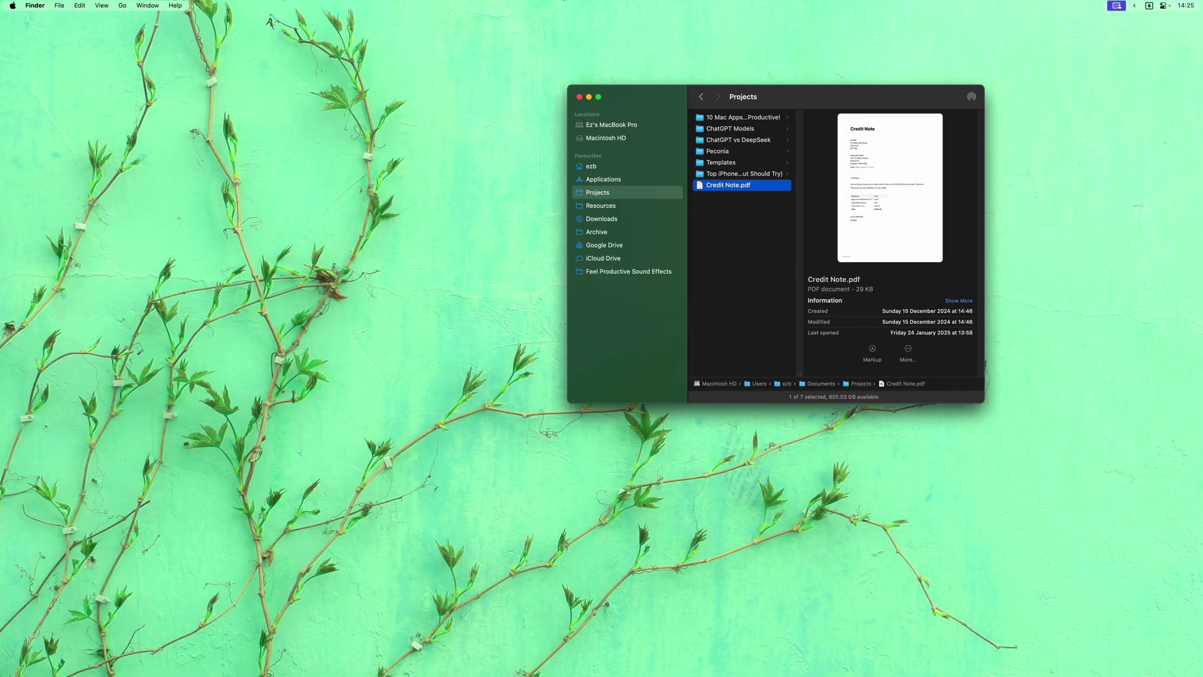
{"action": "left_click_drag", "start_coordinate": [1122, 77], "coordinate": [1164, 14]}
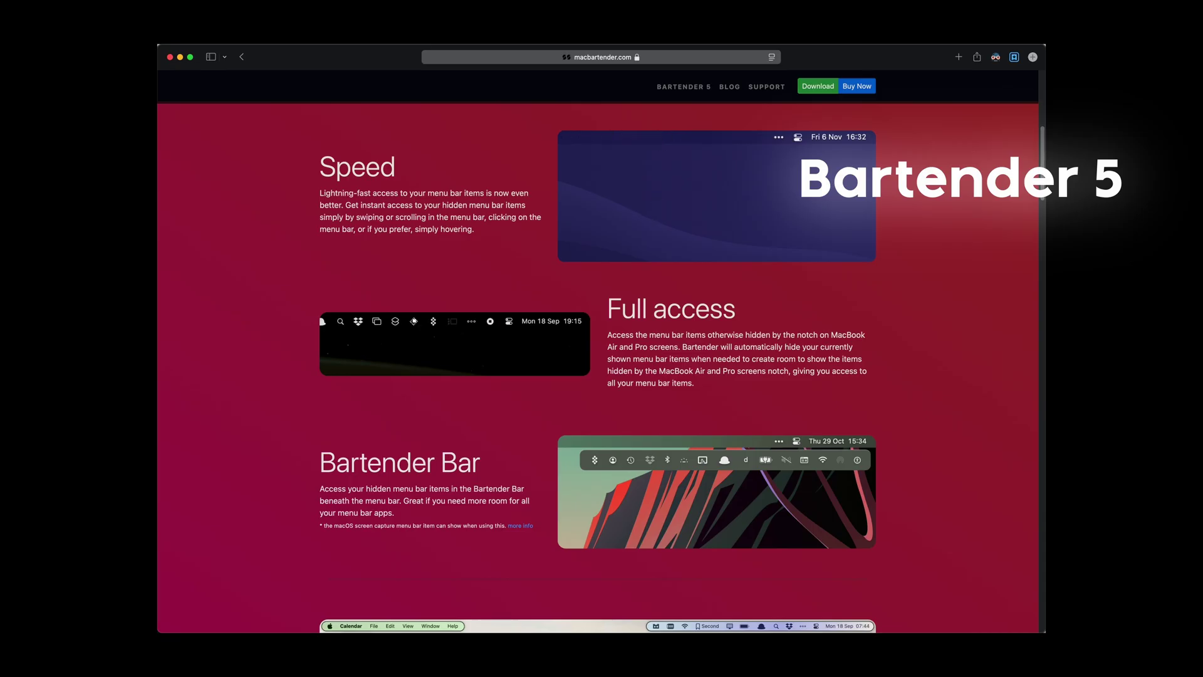
Step: Scroll macbartender.com down to the Full access, Bartender Bar and Menu Bar Style sections
{"action": "scroll", "coordinate": [598, 357], "scroll_direction": "down", "scroll_amount": 3}
{"action": "scroll", "coordinate": [598, 357], "scroll_direction": "down", "scroll_amount": 10}
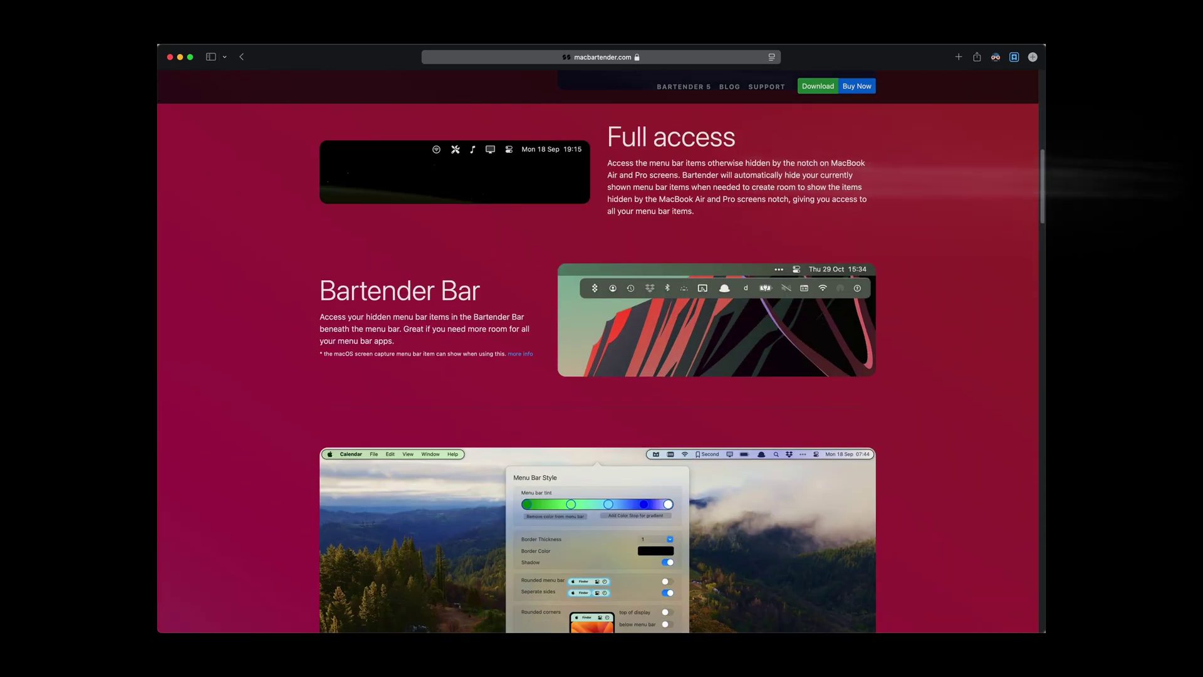
{"action": "scroll", "coordinate": [598, 357], "scroll_direction": "down", "scroll_amount": 1}
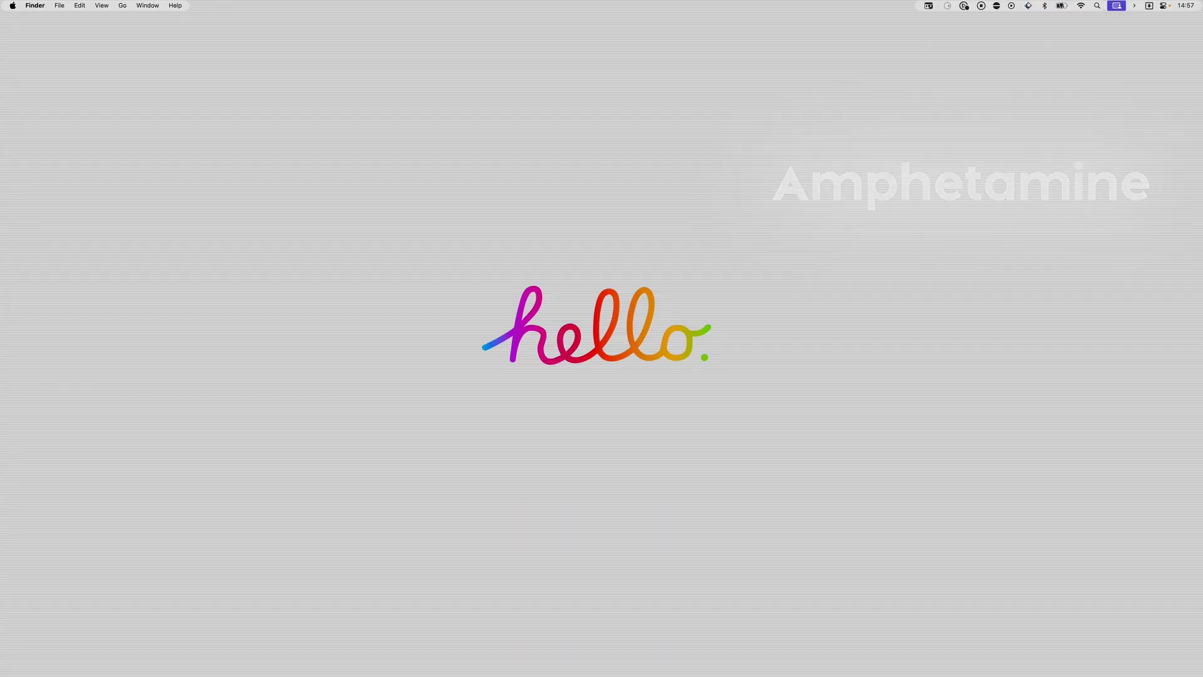
Step: Open Amphetamine's Settings from its menu-bar icon at the General tab
{"action": "left_click", "coordinate": [996, 6]}
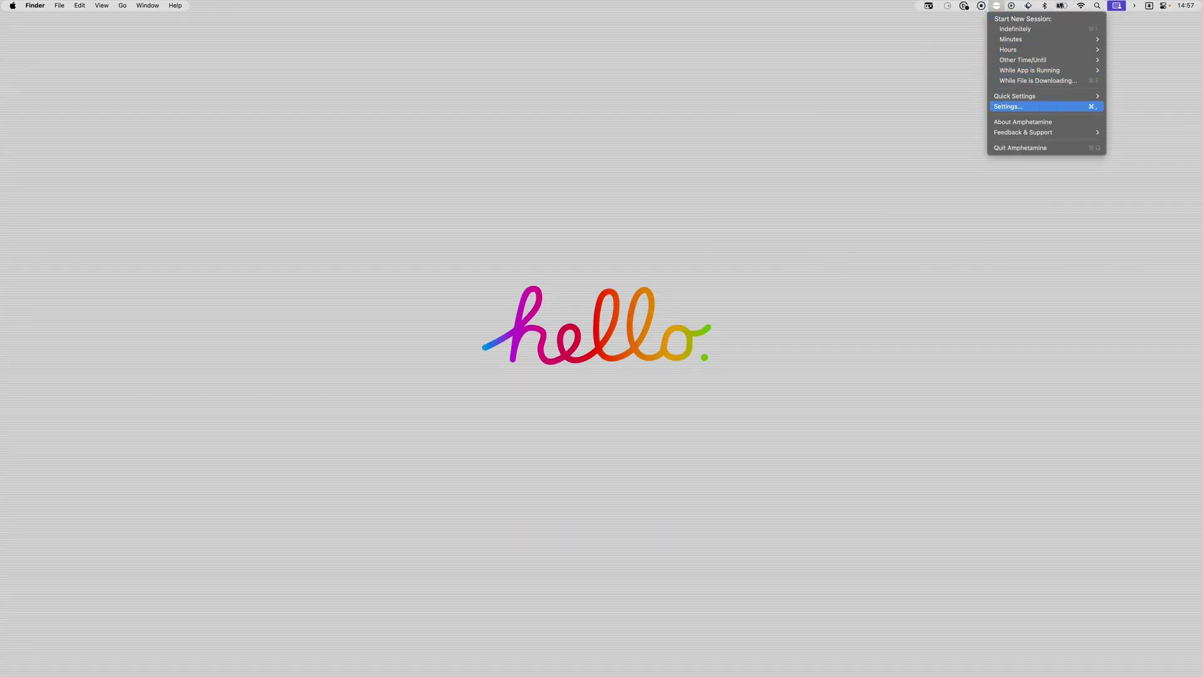
{"action": "left_click", "coordinate": [1008, 106]}
{"action": "left_click", "coordinate": [460, 109]}
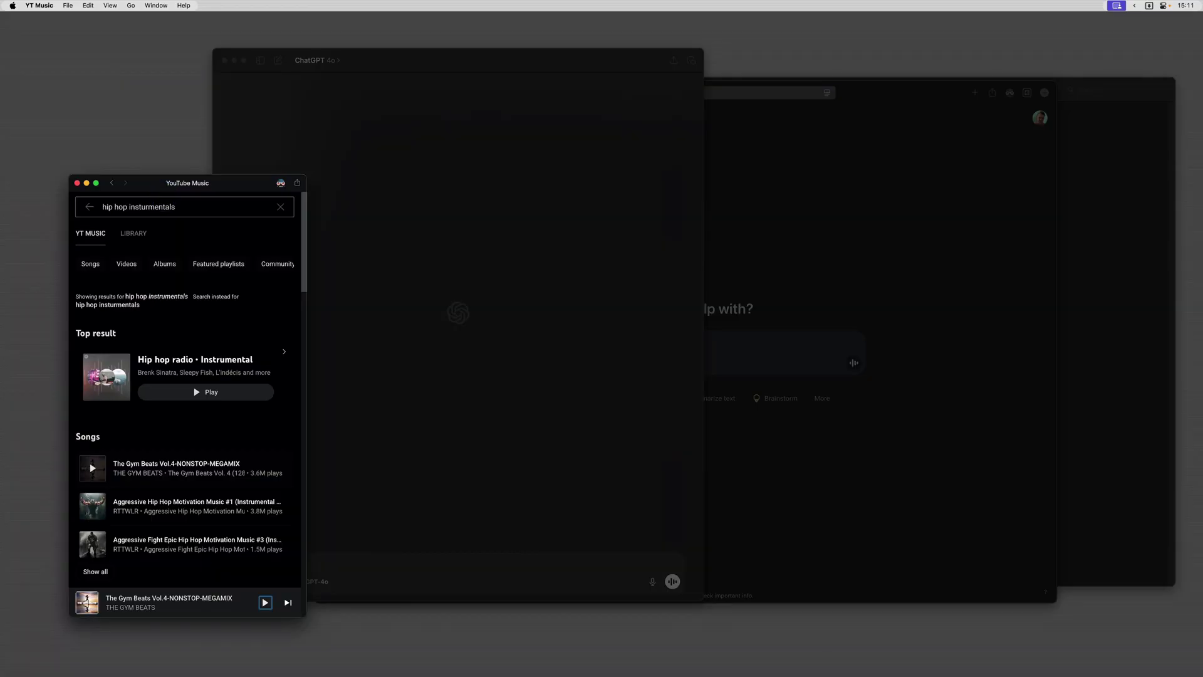
Step: Turn off background-window dimming with Control-Option-Command-H
{"action": "key", "text": "ctrl+alt+super+h"}
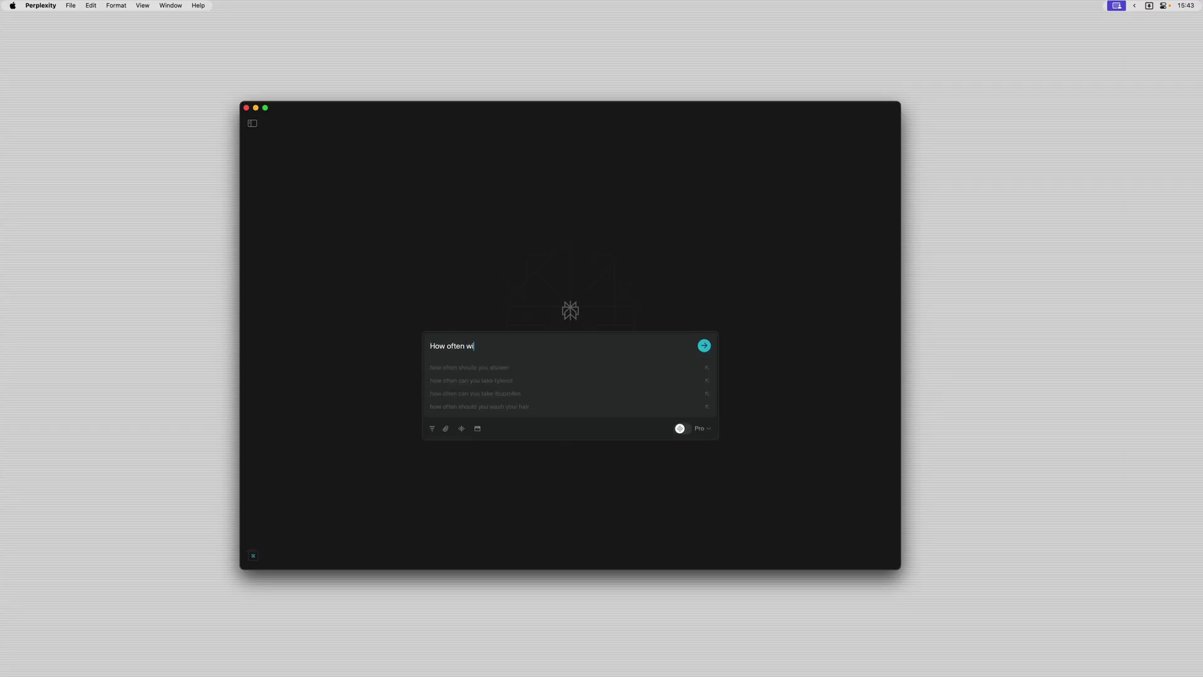
Step: Complete the Perplexity question 'How often will there be a full moon on 5th Feb between now and 2050'
{"action": "type", "text": "ll there be a full moon on"}
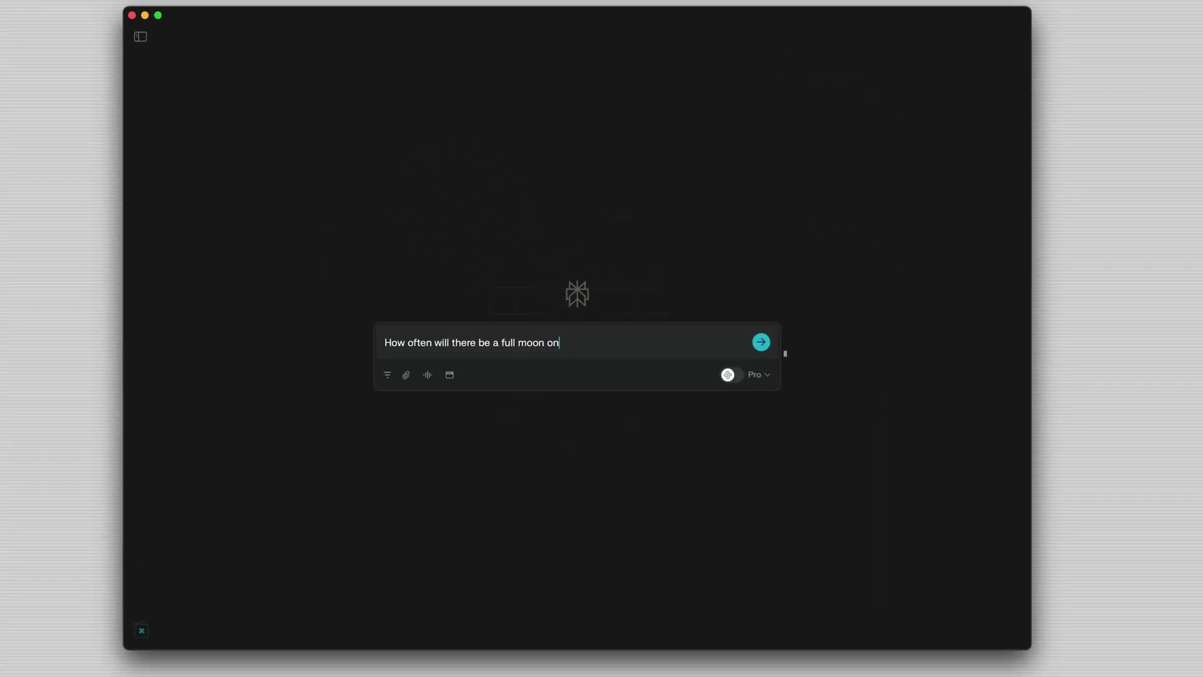
{"action": "type", "text": " 5th Feb between n"}
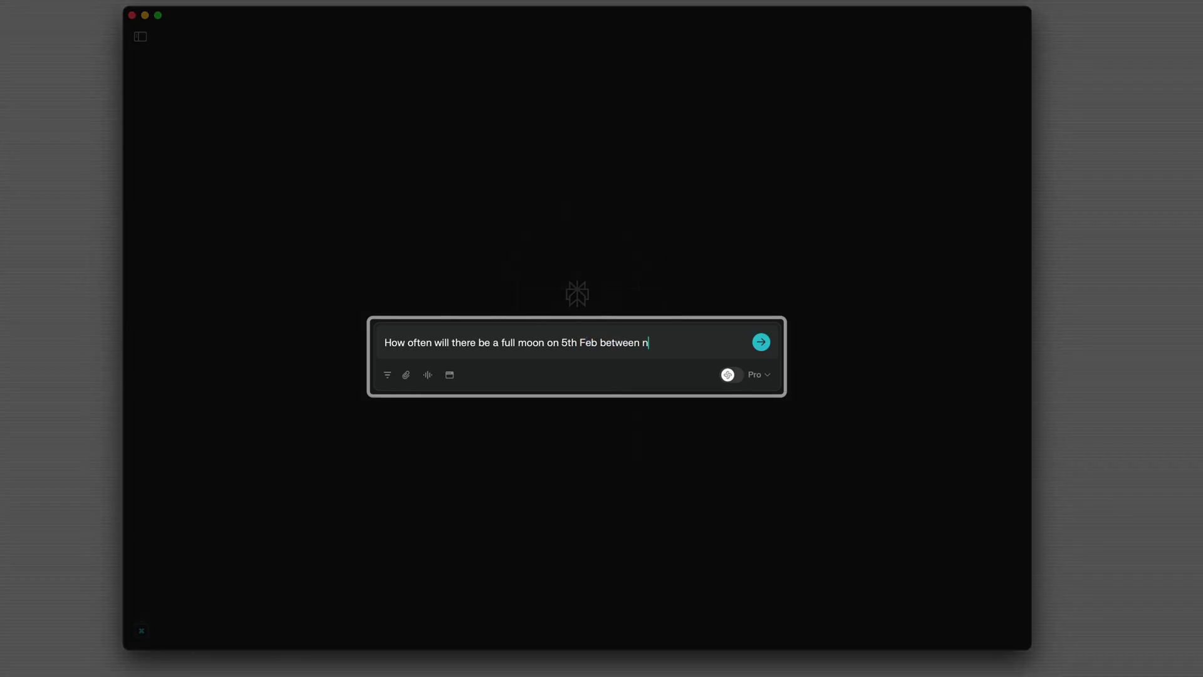
{"action": "type", "text": "ow and 2050"}
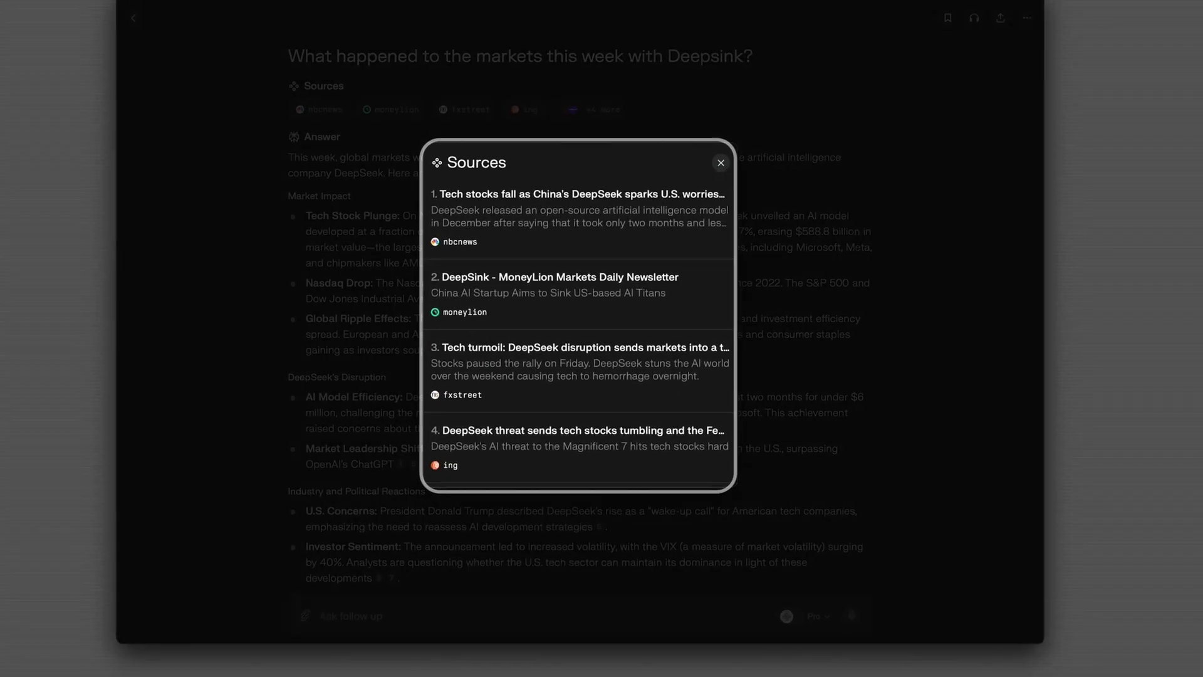
Step: Scroll through the Sources list for the Deepsink markets answer to reach the BBC entry
{"action": "scroll", "coordinate": [585, 329], "scroll_direction": "down", "scroll_amount": 1}
{"action": "scroll", "coordinate": [579, 332], "scroll_direction": "down", "scroll_amount": 4}
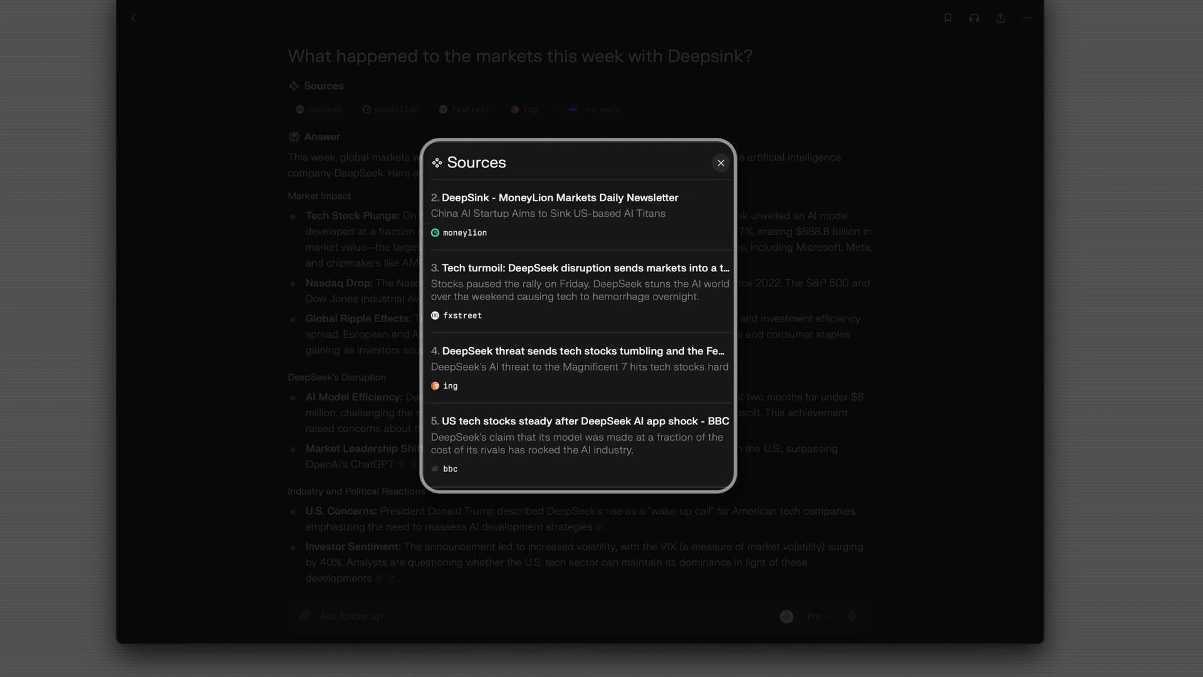